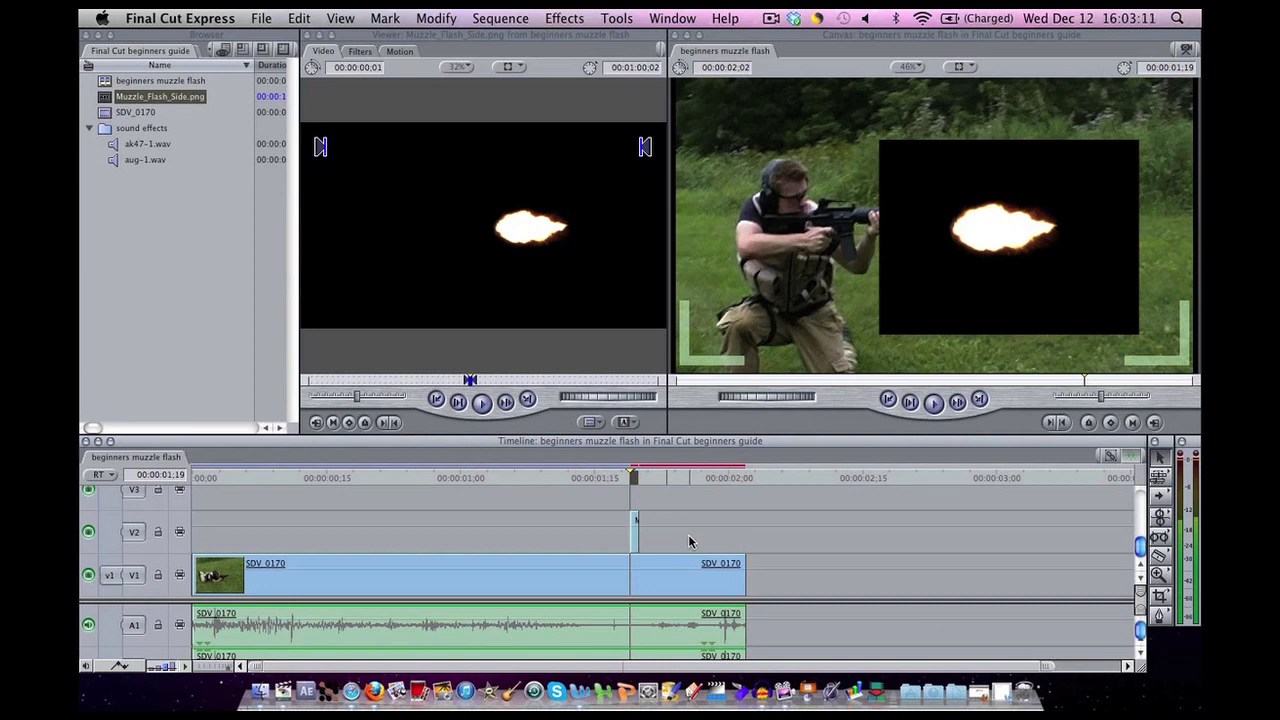
- Select the Muzzle_Flash_Side.png clip on V2 and view its empty video filter list
{"action": "left_click", "coordinate": [634, 529]}
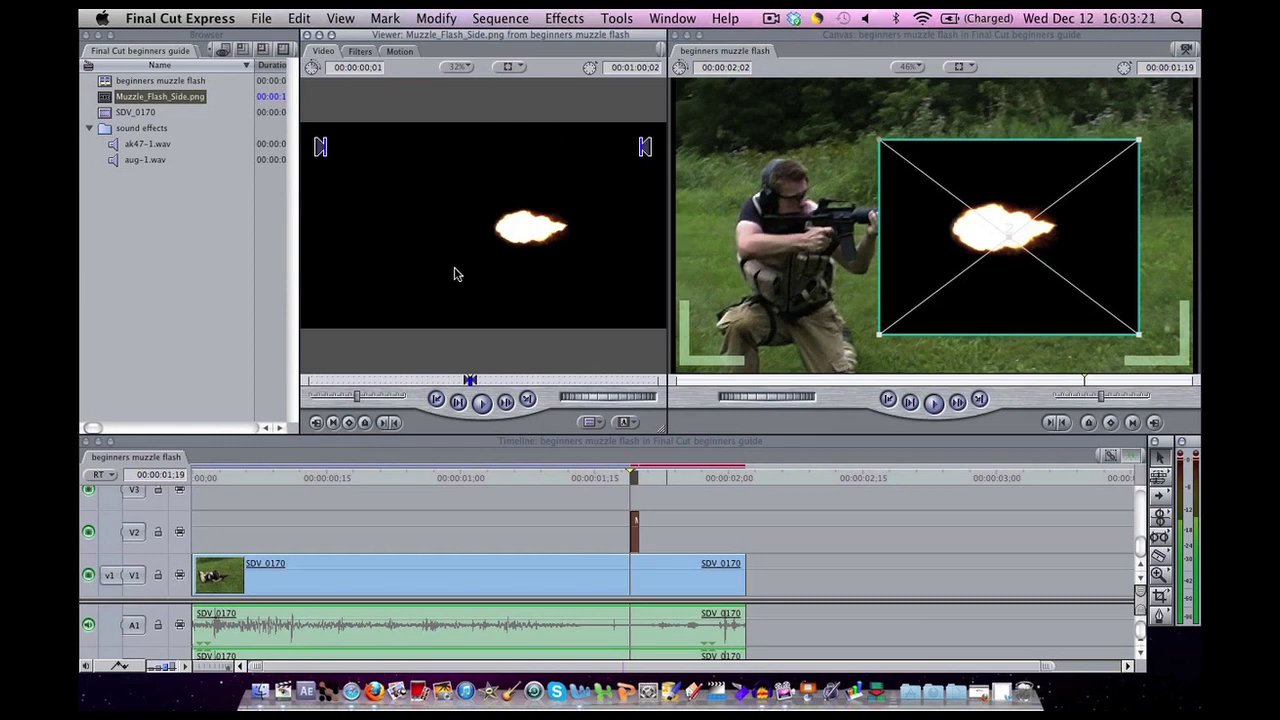
{"action": "left_click", "coordinate": [358, 52]}
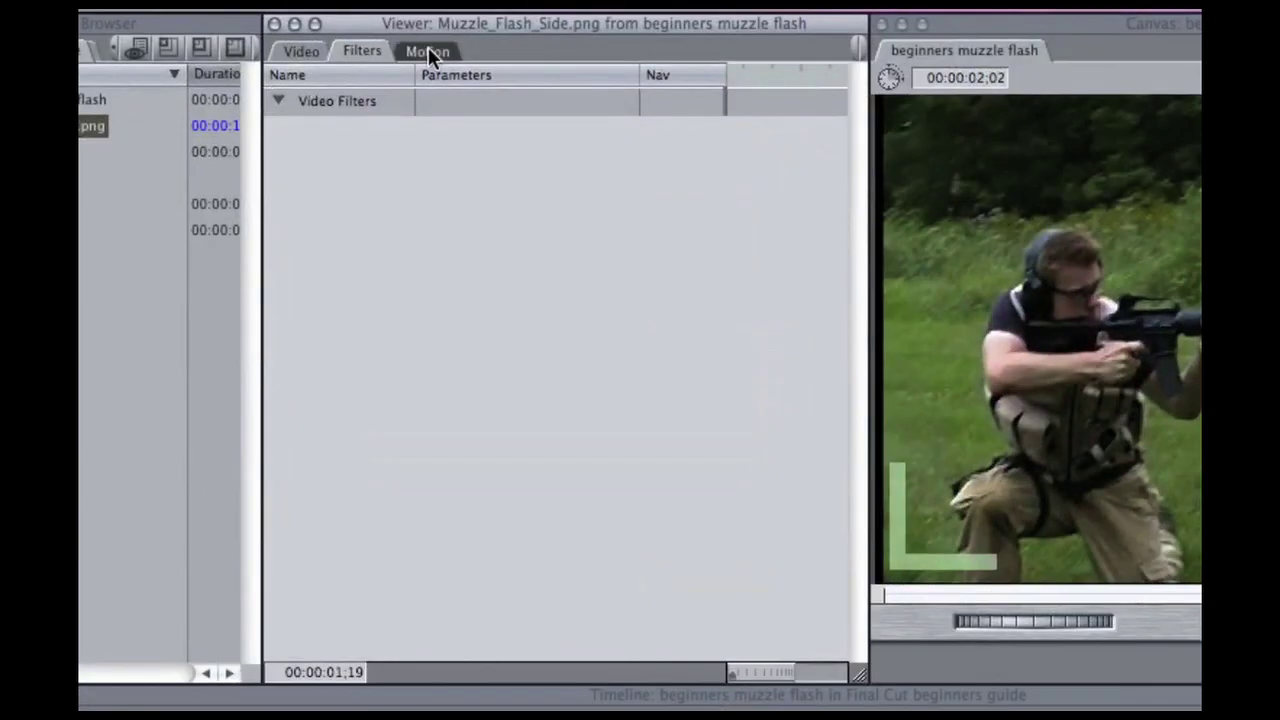
- Try the flash clip's opacity (38, 75), set it back to 100, then crop its top-right corner inward
{"action": "left_click", "coordinate": [430, 52]}
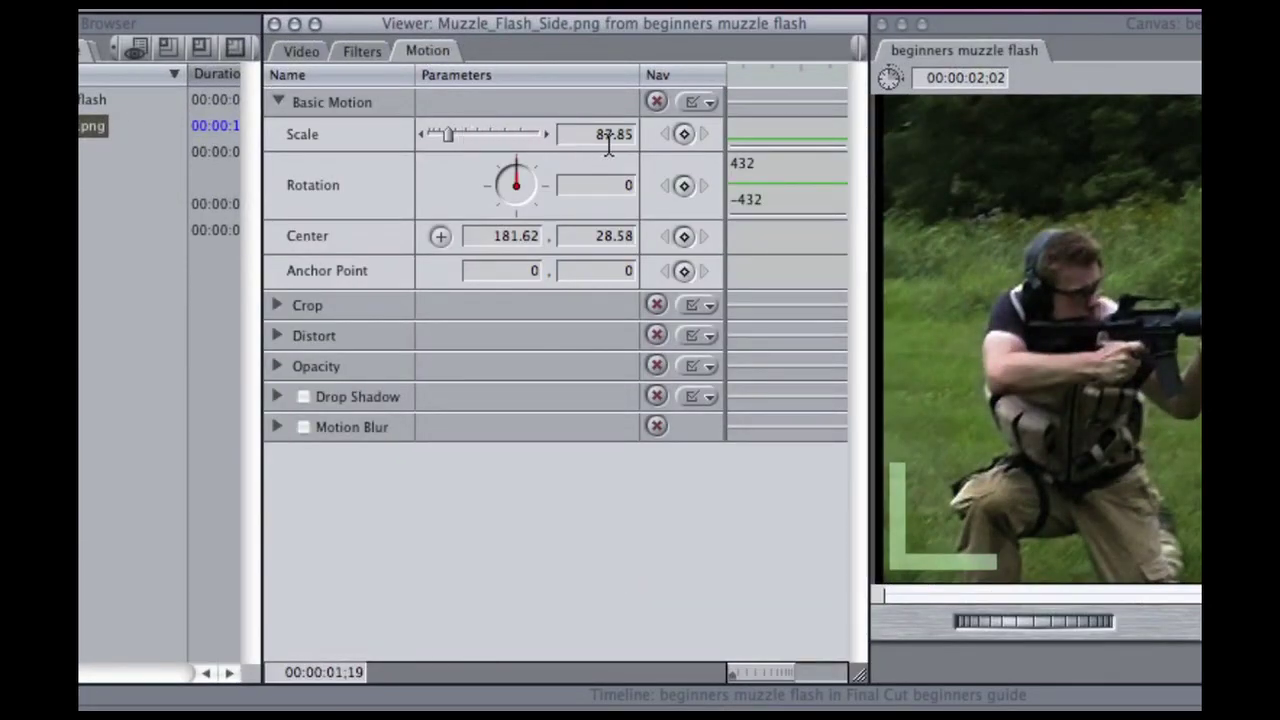
{"action": "left_click", "coordinate": [277, 305]}
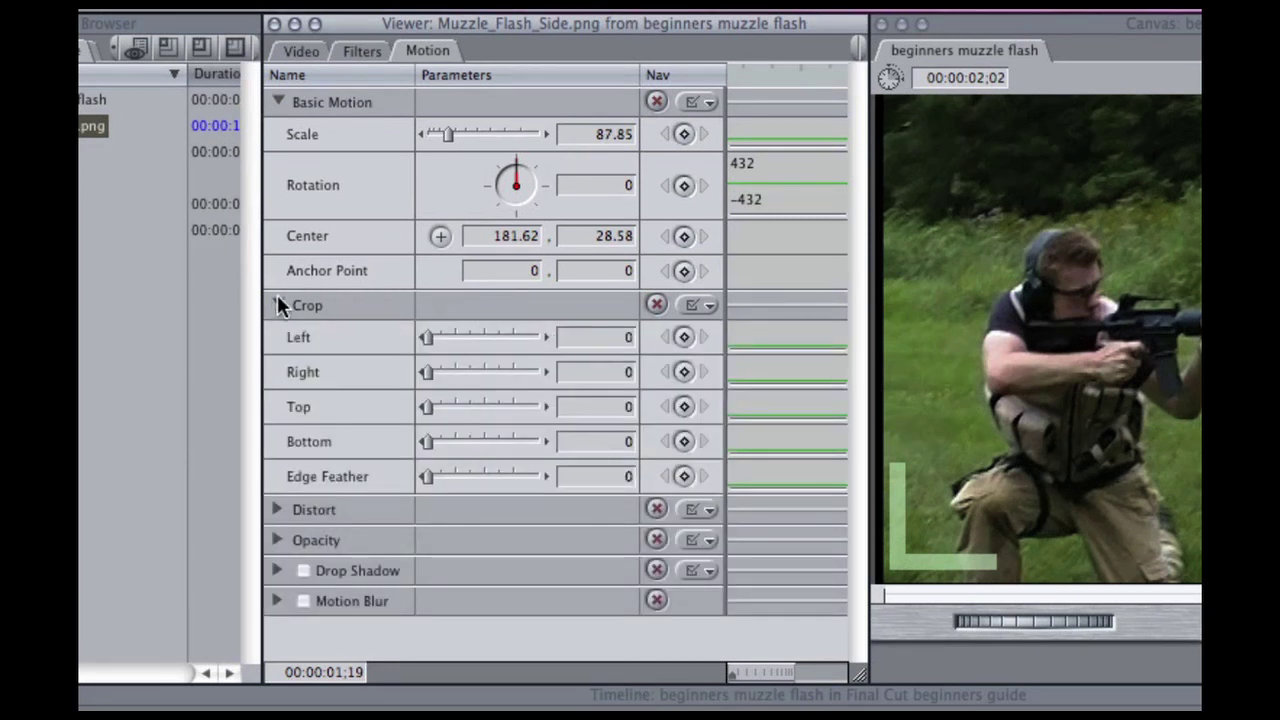
{"action": "left_click", "coordinate": [278, 305]}
{"action": "left_click", "coordinate": [277, 367]}
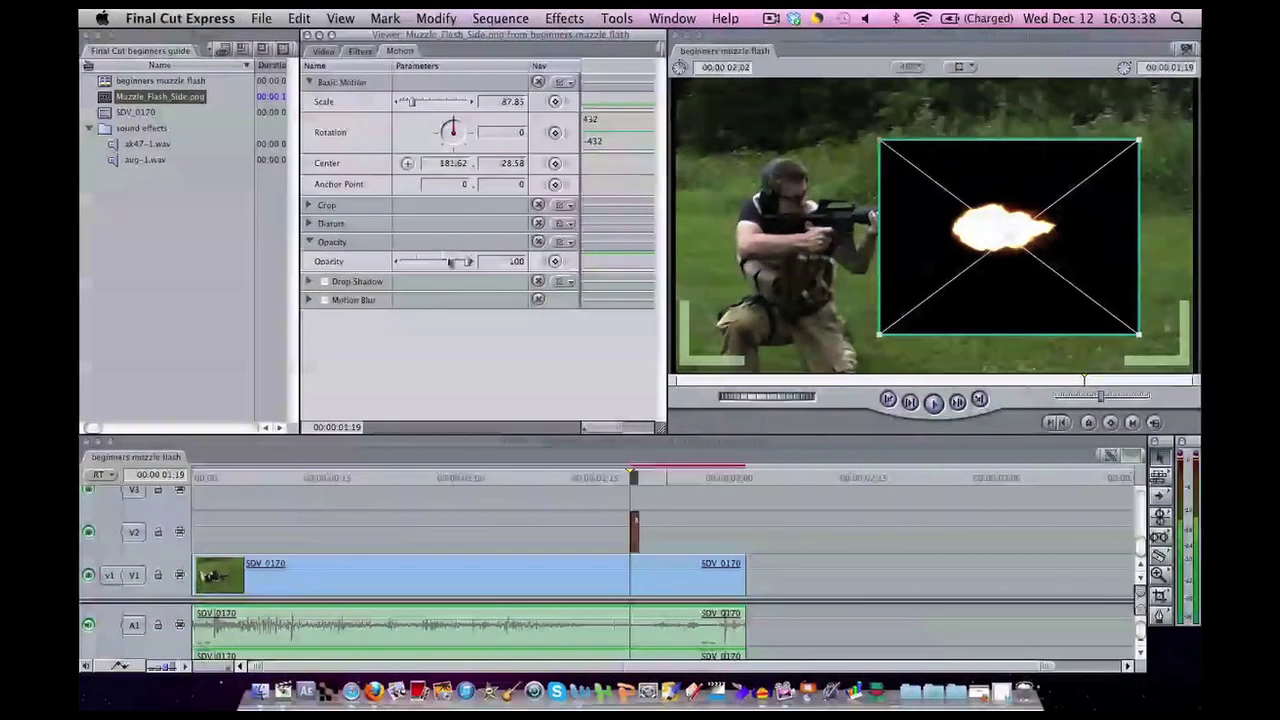
{"action": "left_click_drag", "start_coordinate": [448, 264], "coordinate": [424, 260]}
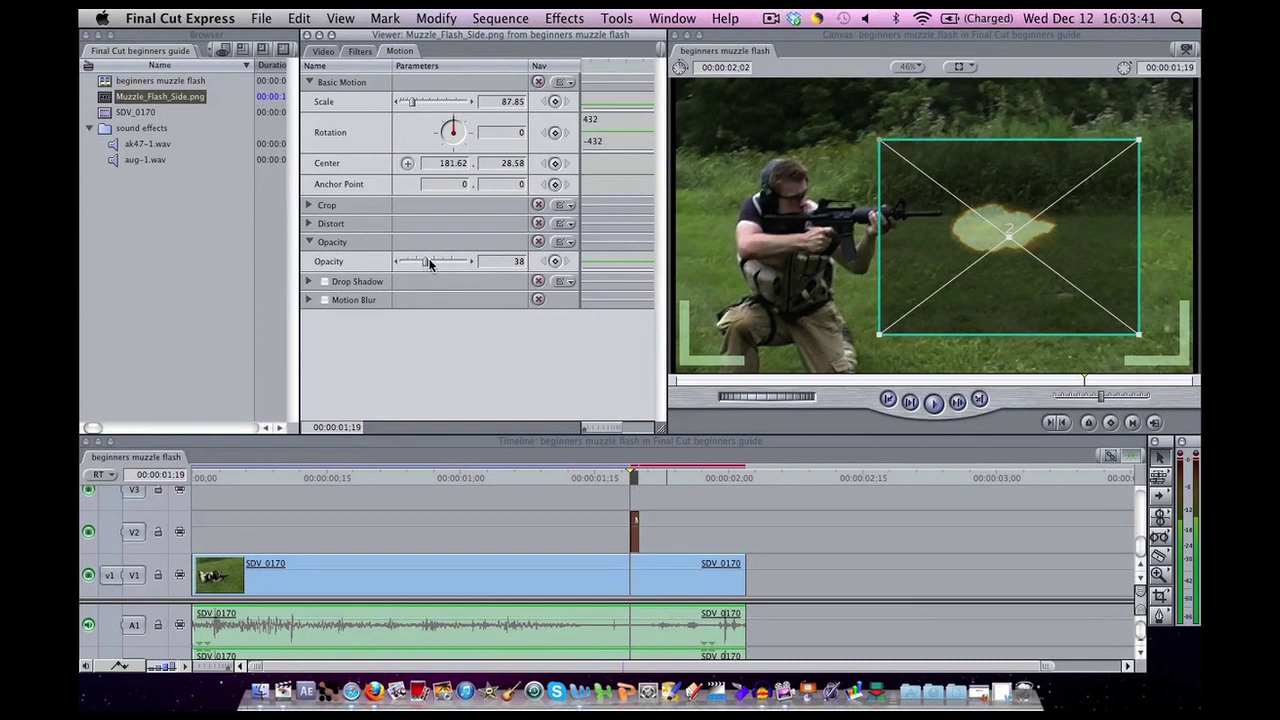
{"action": "left_click", "coordinate": [451, 264]}
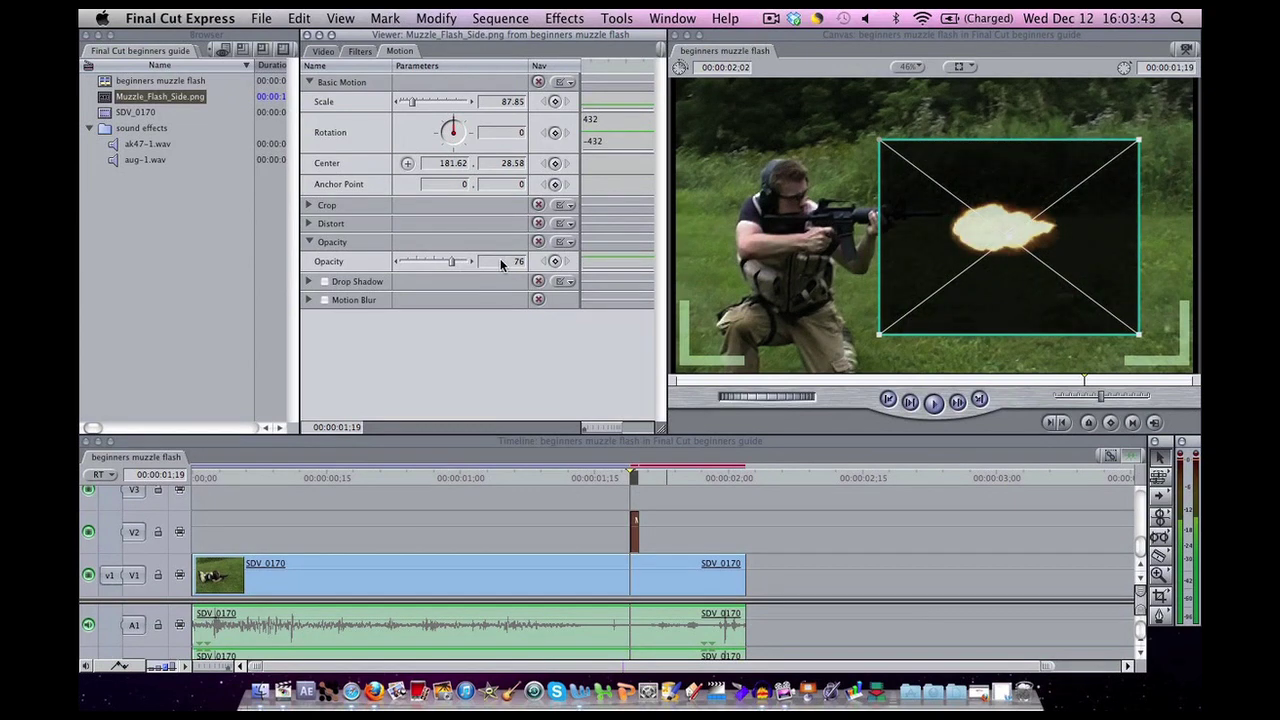
{"action": "left_click_drag", "start_coordinate": [457, 260], "coordinate": [514, 263]}
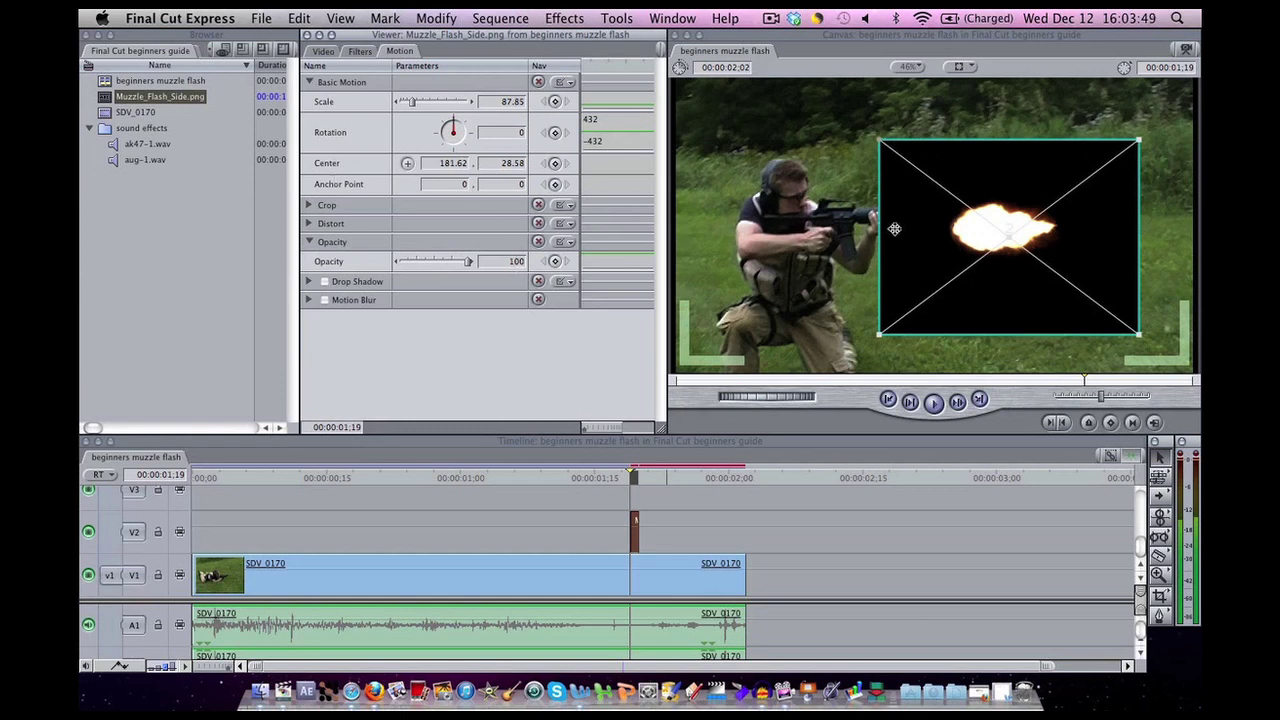
{"action": "key", "text": "c"}
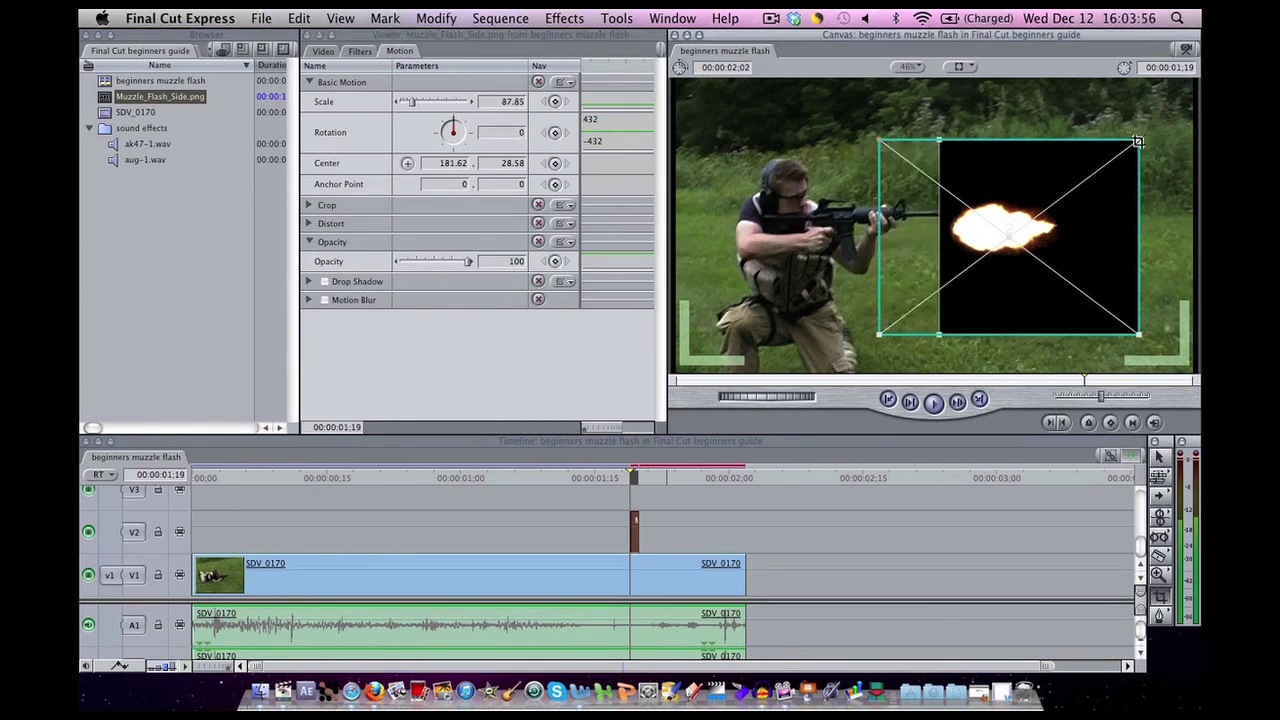
{"action": "left_click_drag", "start_coordinate": [1137, 142], "coordinate": [1088, 174]}
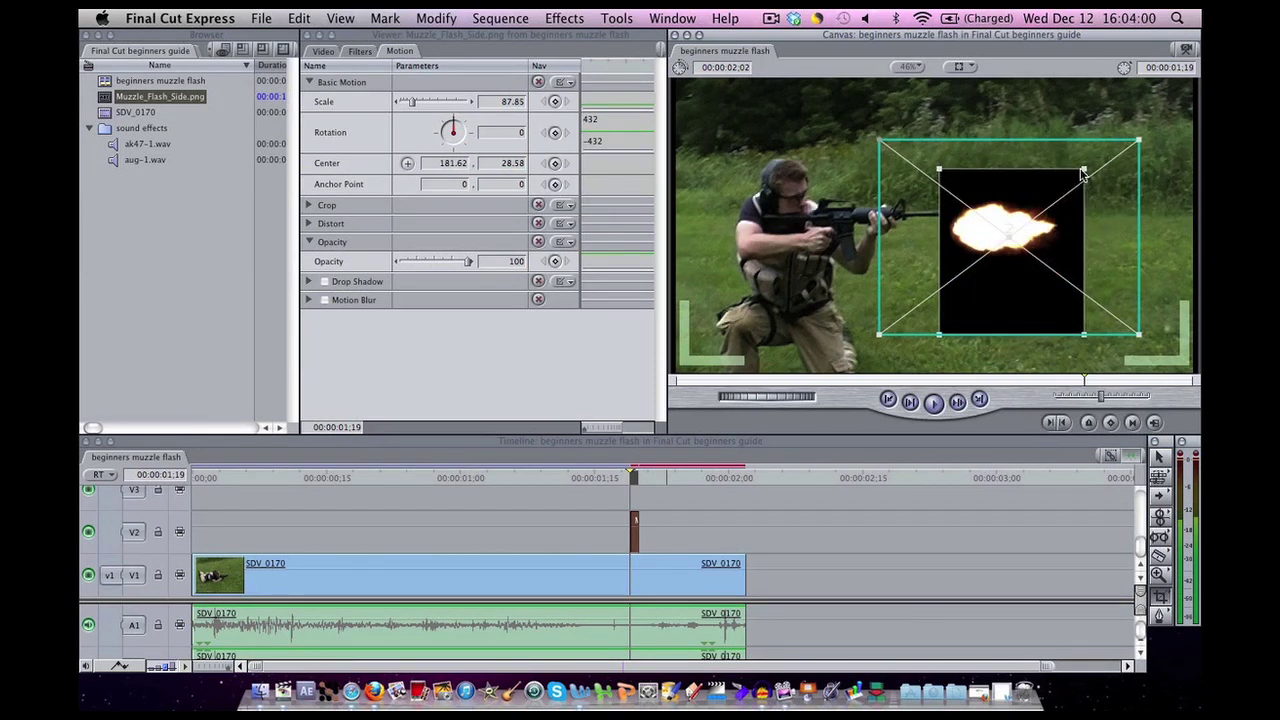
- Crop the flash in from the bottom-right and move it onto the muzzle at 162.39, -5.55
{"action": "left_click_drag", "start_coordinate": [1085, 334], "coordinate": [1070, 278]}
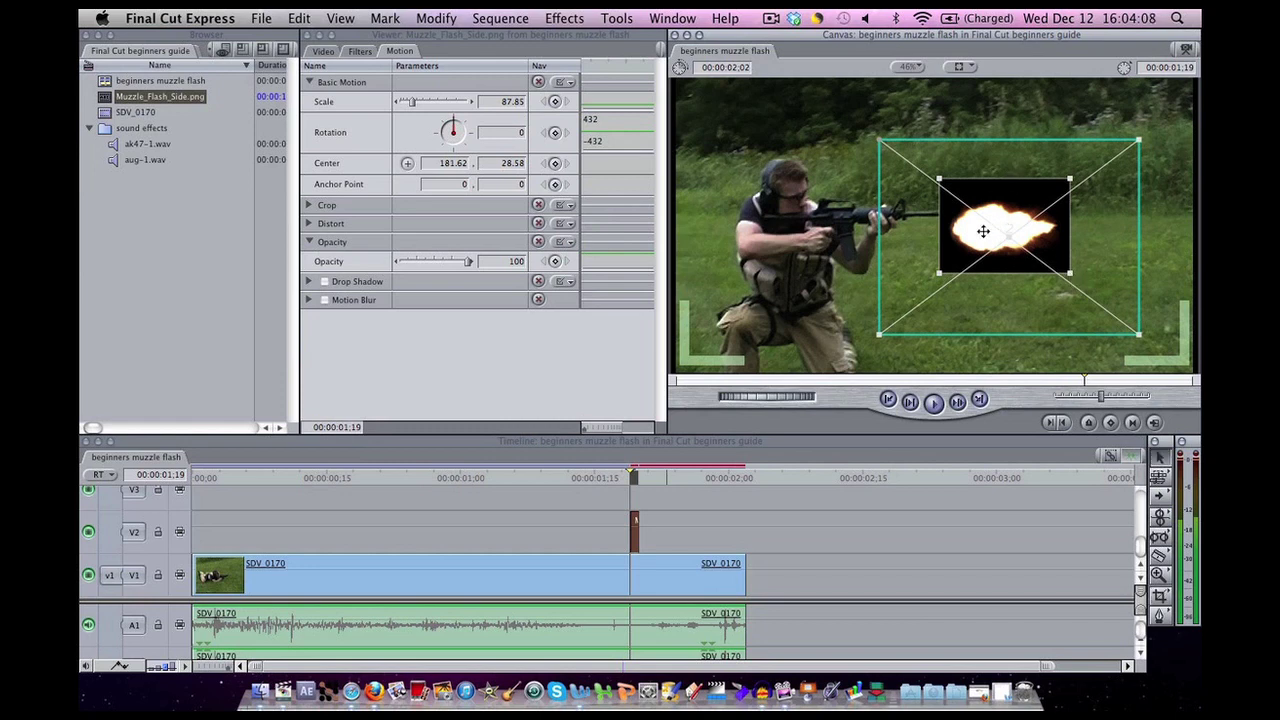
{"action": "left_click_drag", "start_coordinate": [983, 231], "coordinate": [977, 222]}
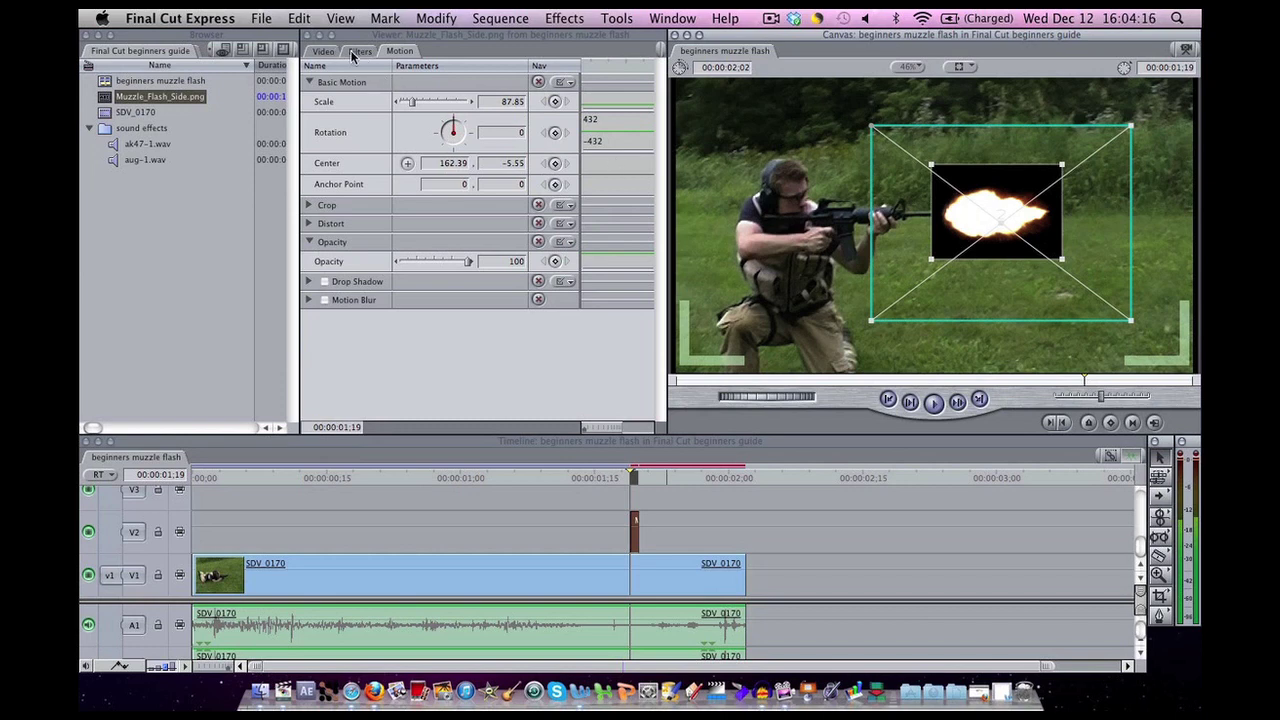
{"action": "double_click", "coordinate": [637, 525]}
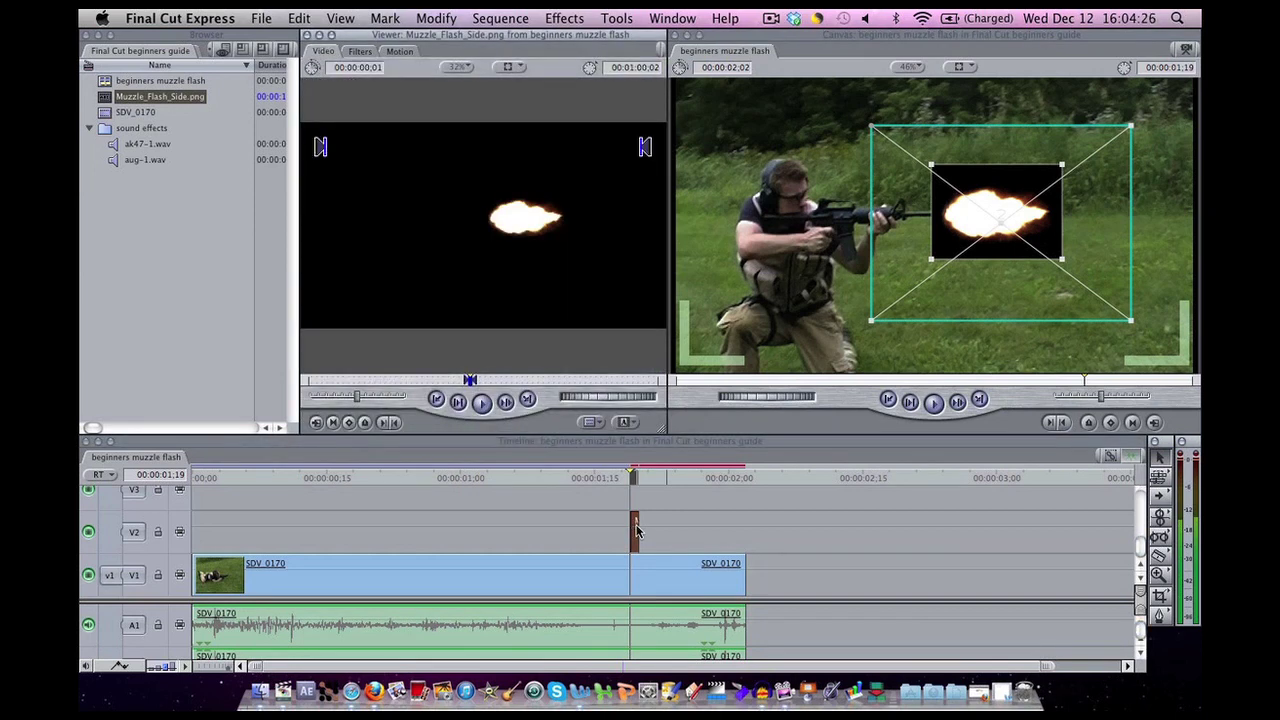
- Browse the Video Filters submenus and apply Key > Luma Key to the flash clip
{"action": "left_click", "coordinate": [572, 20]}
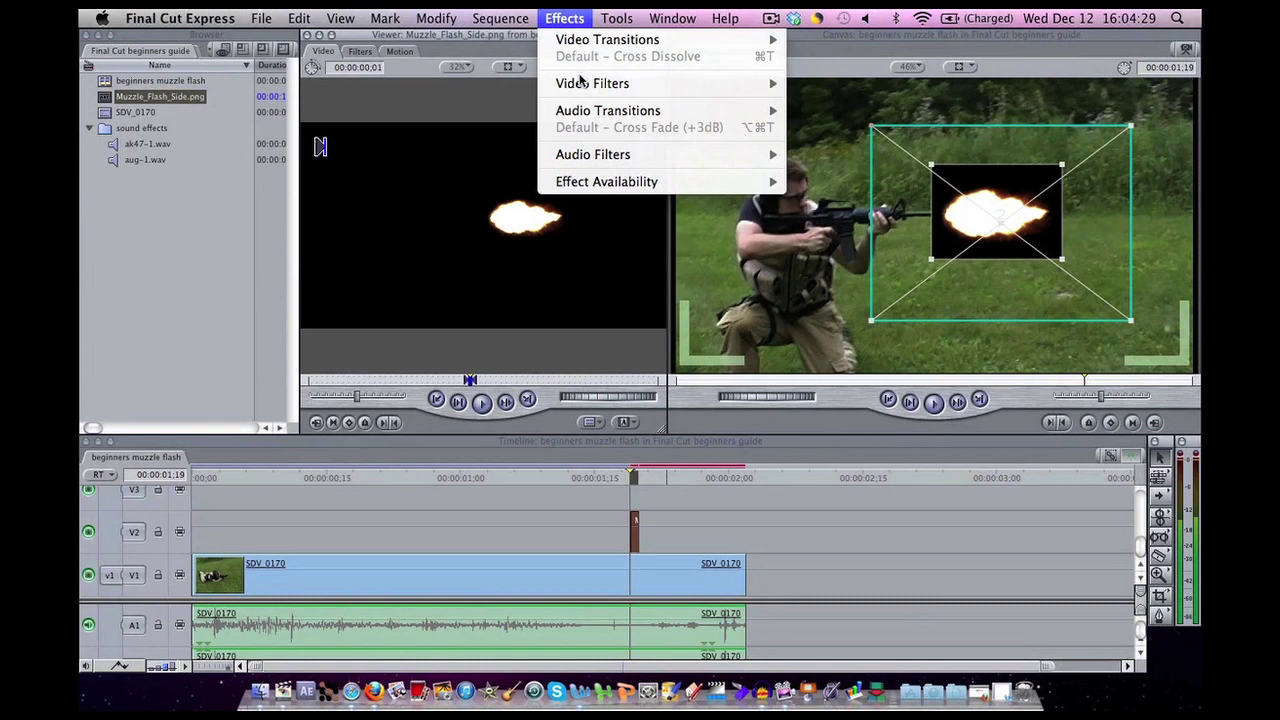
{"action": "mouse_move", "coordinate": [586, 92]}
{"action": "mouse_move", "coordinate": [884, 86]}
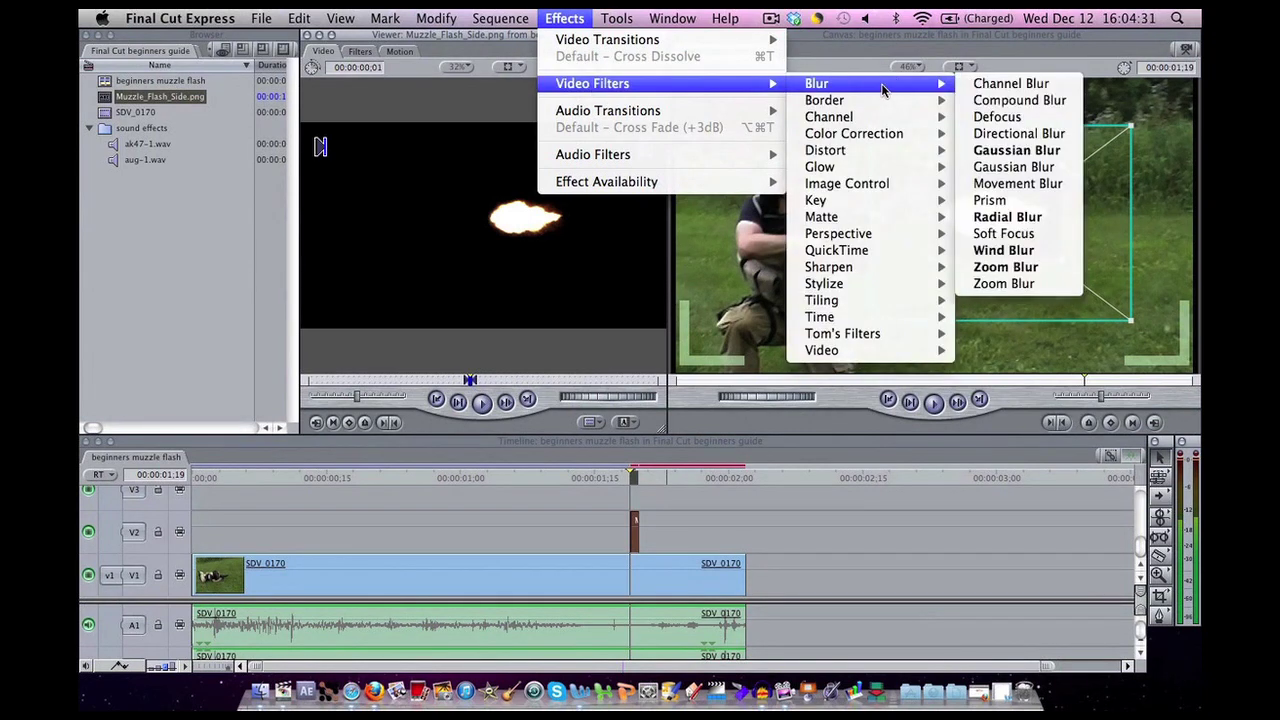
{"action": "mouse_move", "coordinate": [880, 135]}
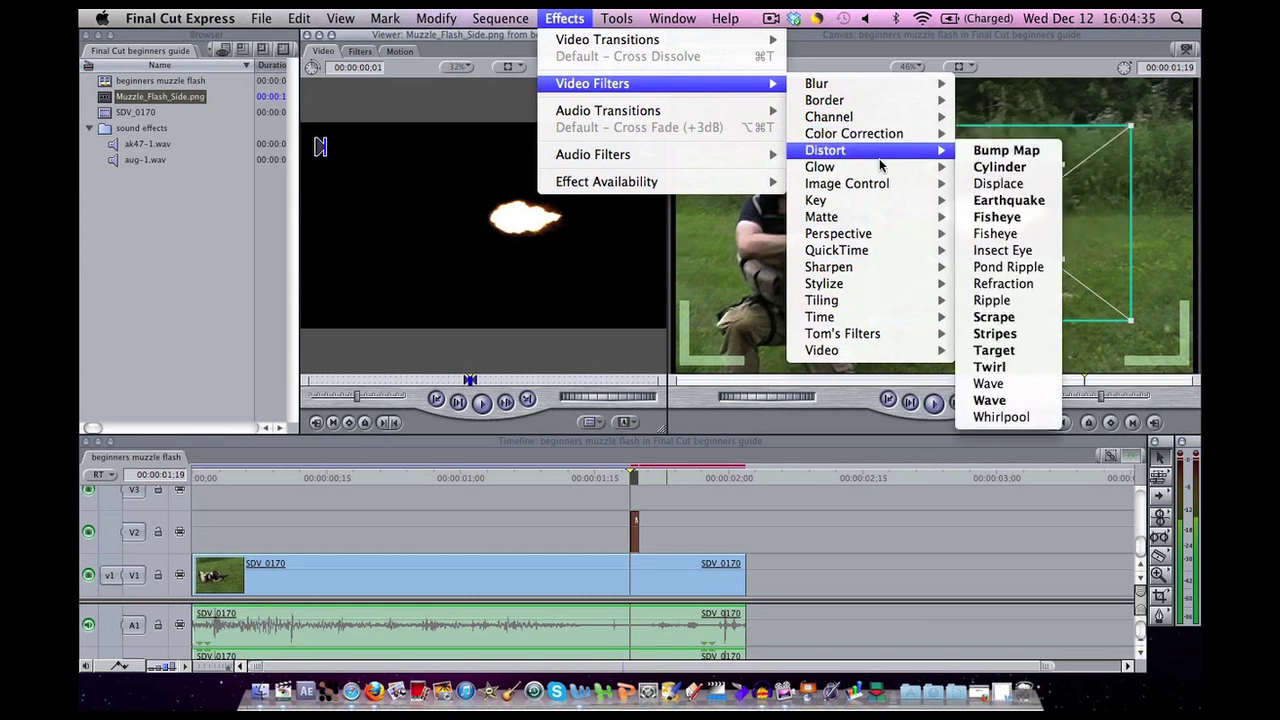
{"action": "mouse_move", "coordinate": [883, 168]}
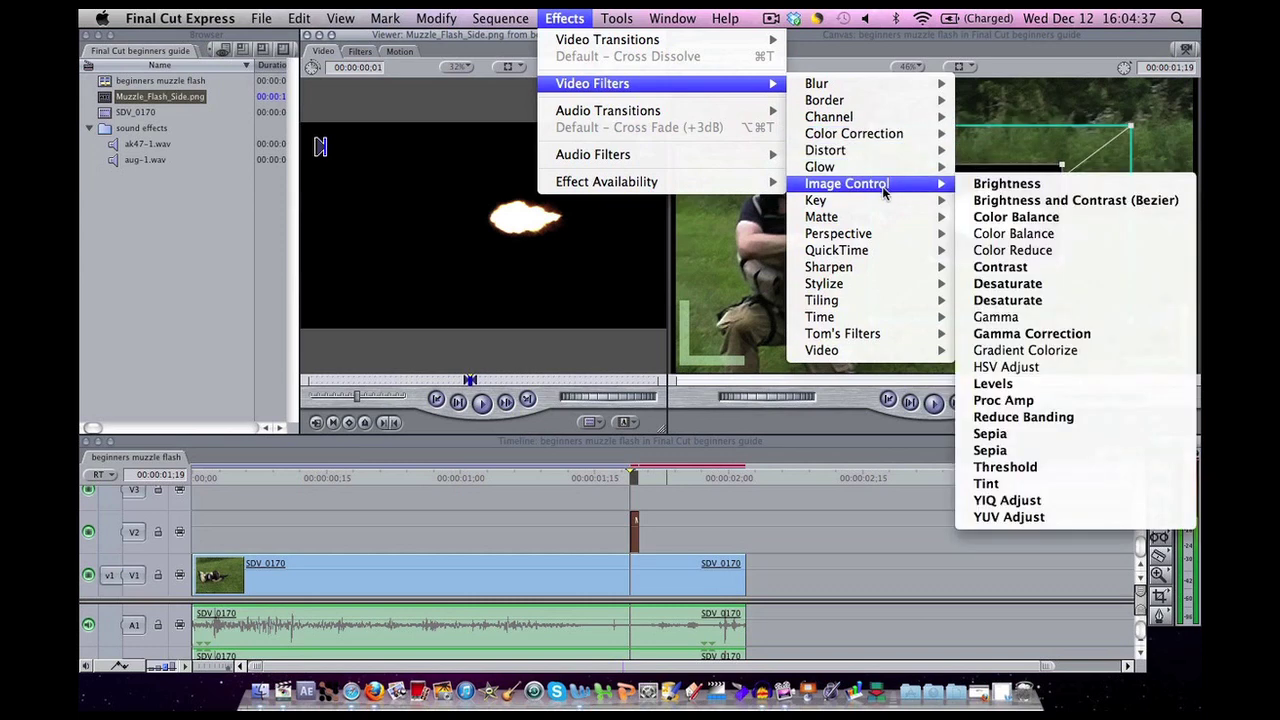
{"action": "mouse_move", "coordinate": [884, 205]}
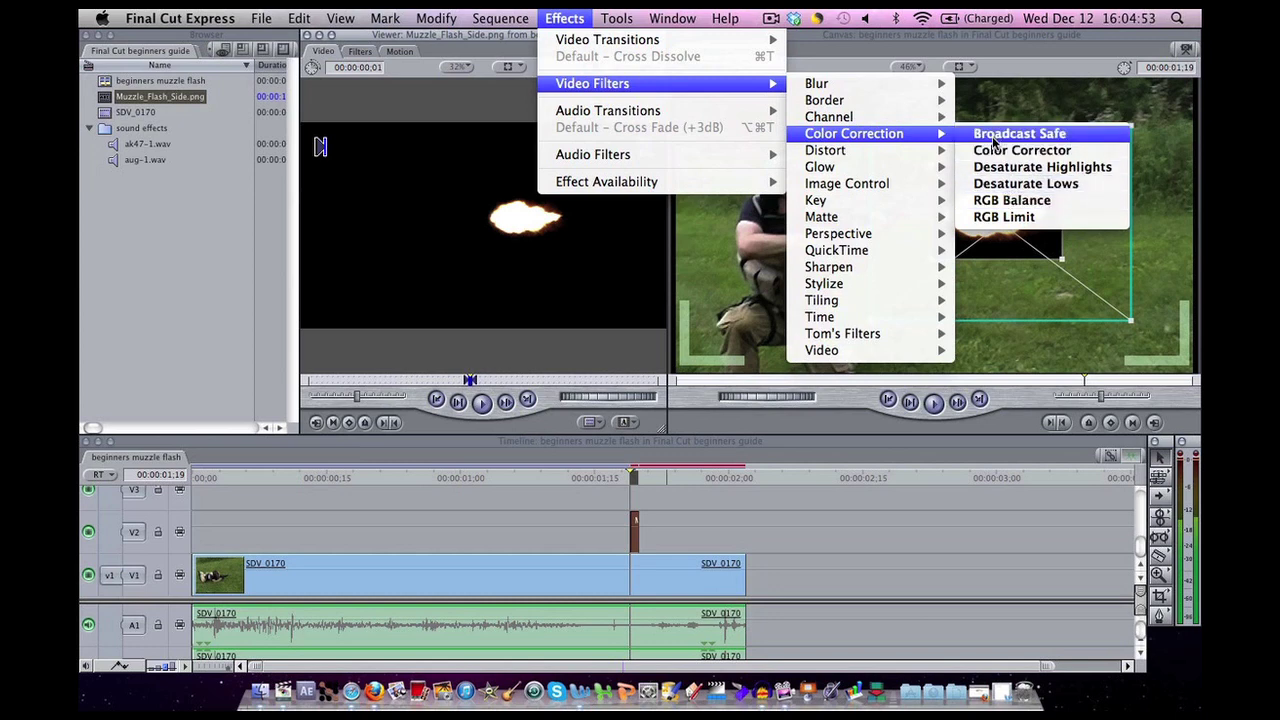
{"action": "mouse_move", "coordinate": [816, 200]}
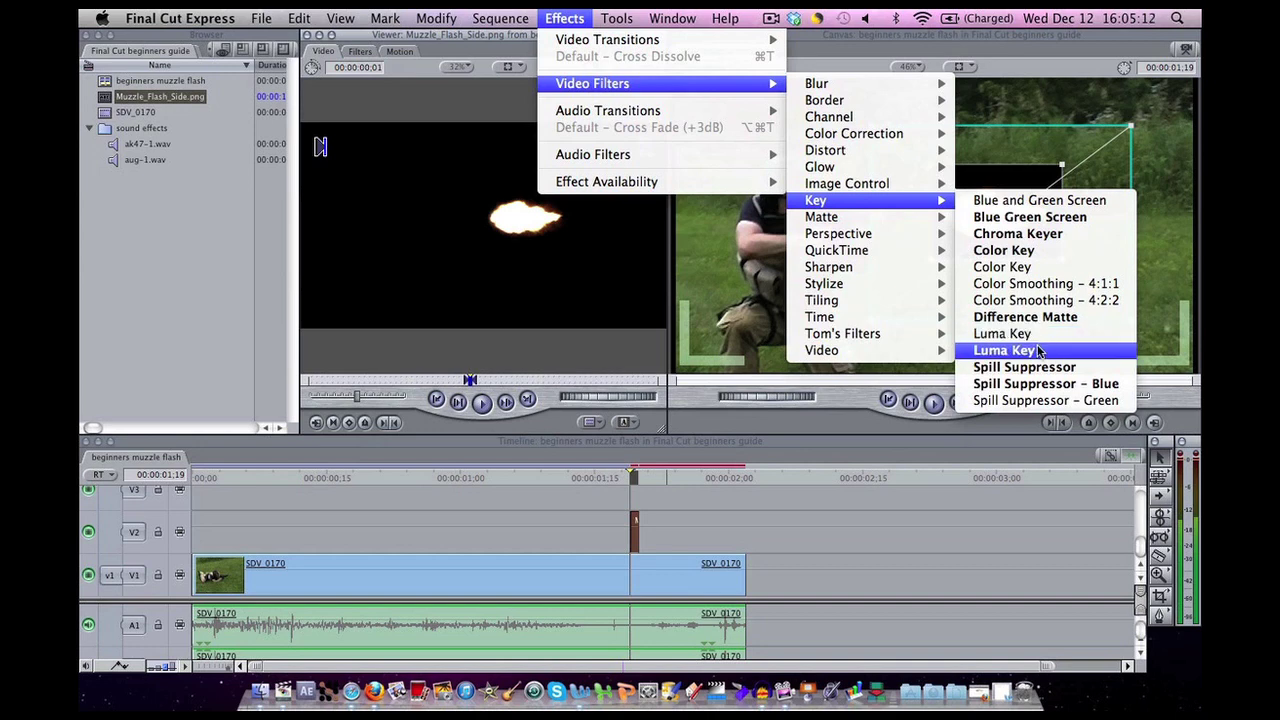
{"action": "left_click", "coordinate": [1004, 350]}
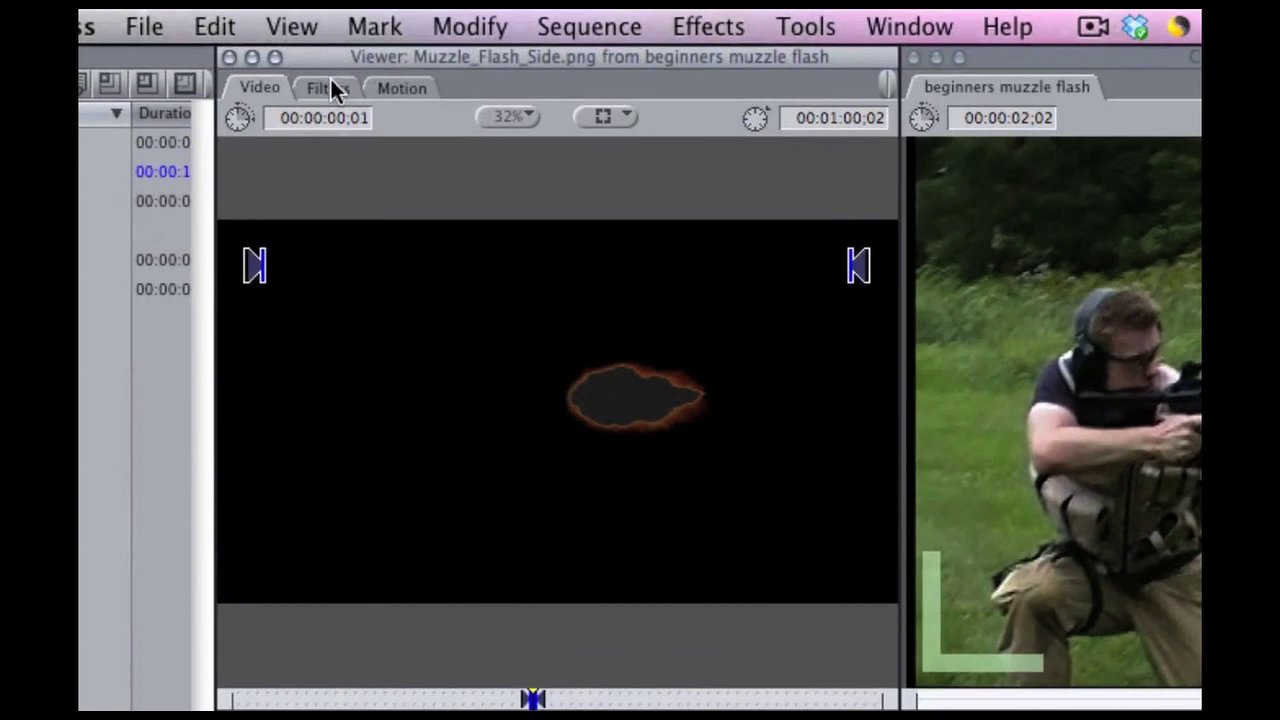
- Show the Luma Key parameters, toggle the filter off and on, and keep View on Final
{"action": "left_click", "coordinate": [331, 88]}
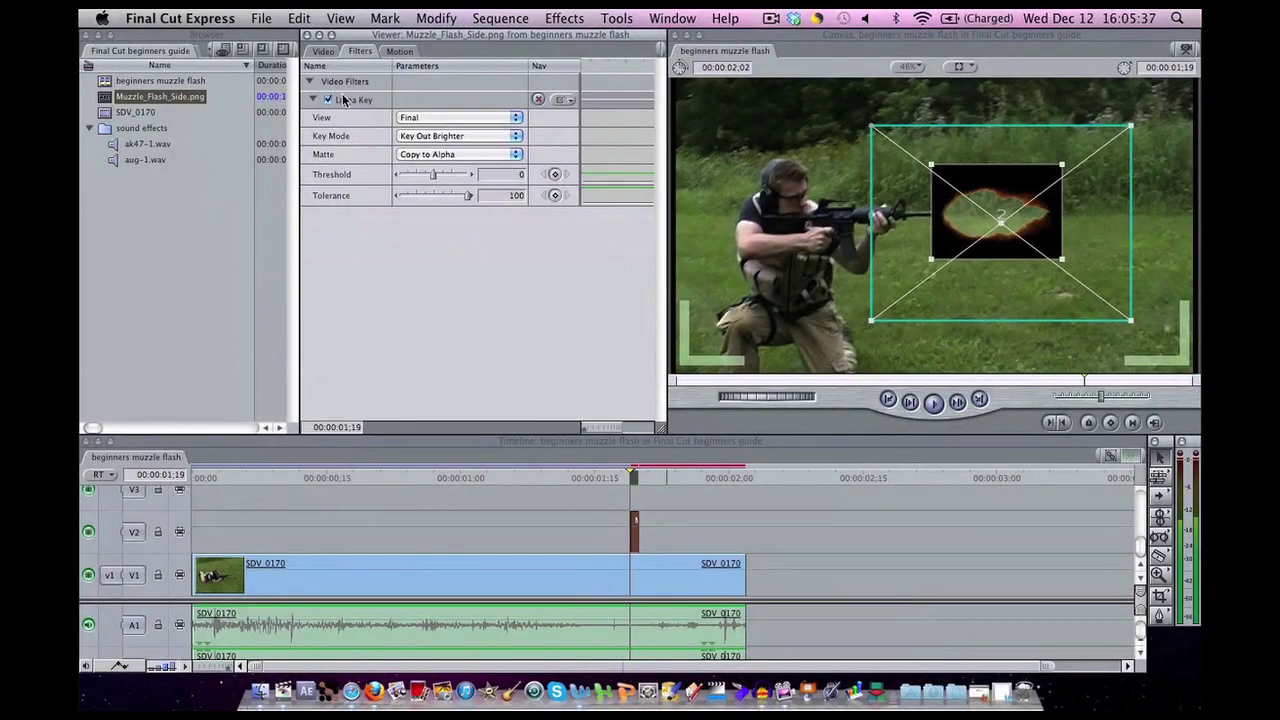
{"action": "left_click", "coordinate": [329, 100]}
{"action": "left_click", "coordinate": [328, 100]}
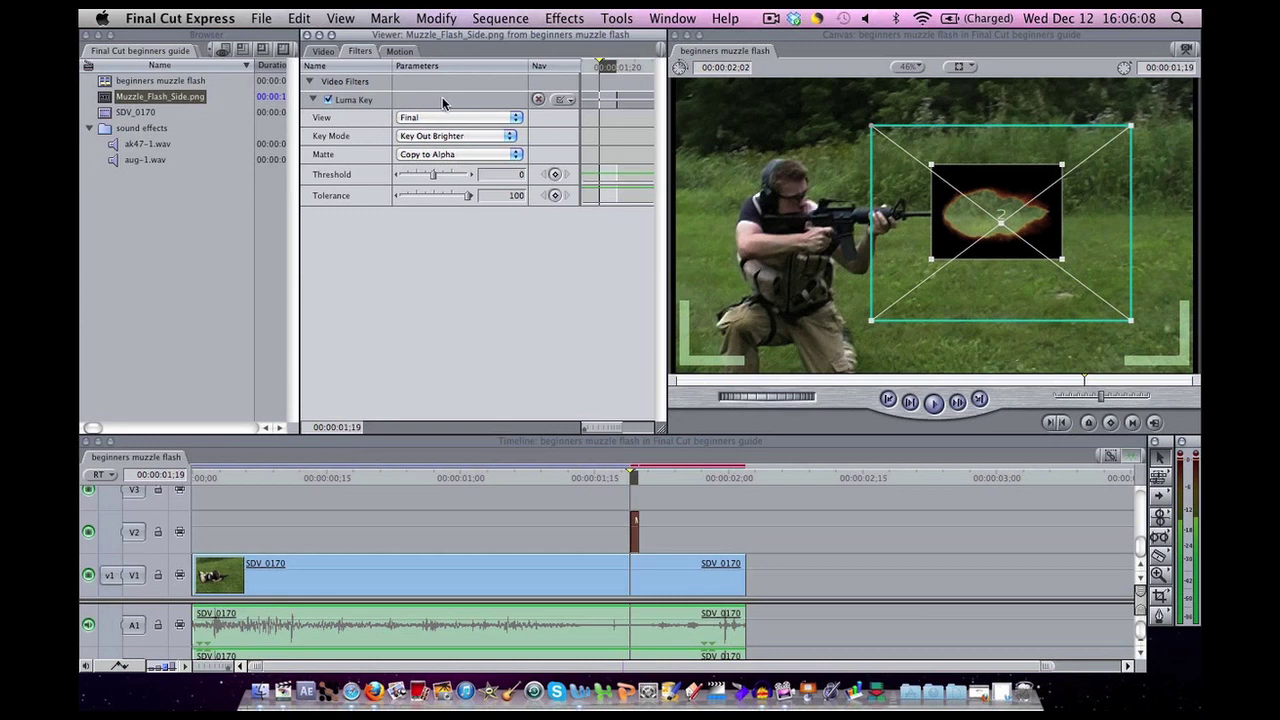
{"action": "left_click", "coordinate": [514, 118]}
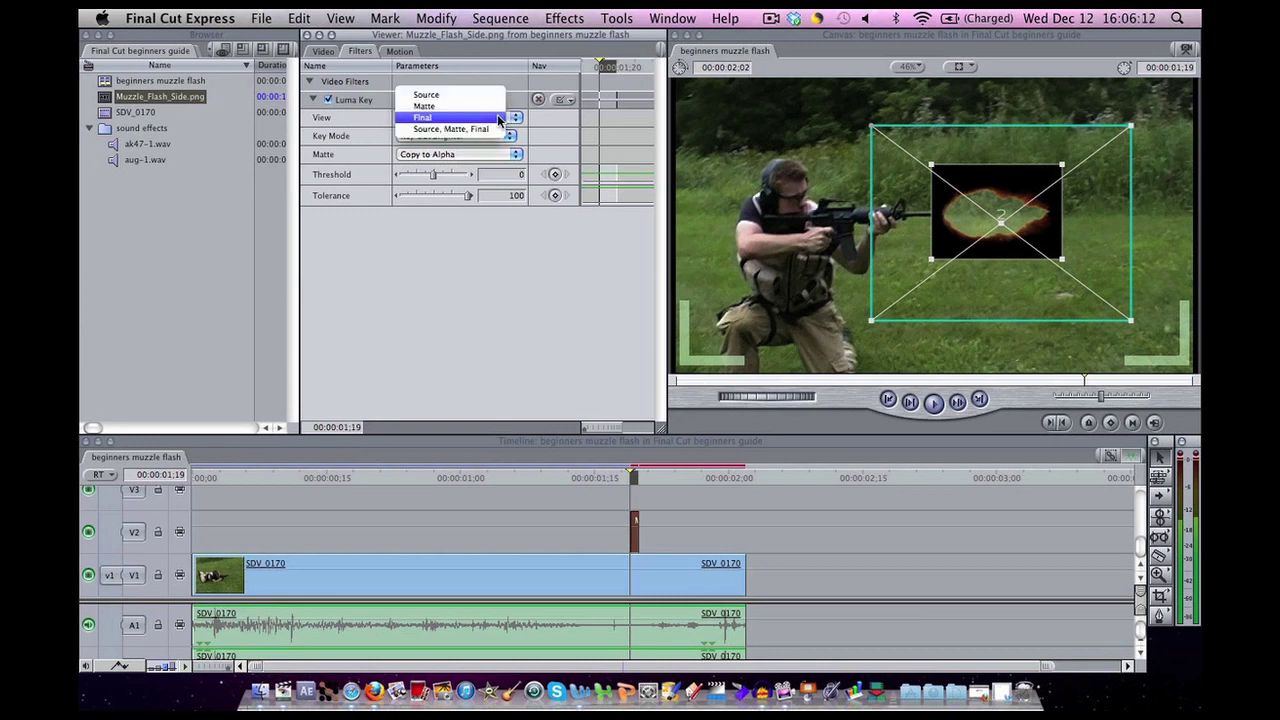
{"action": "left_click", "coordinate": [497, 118]}
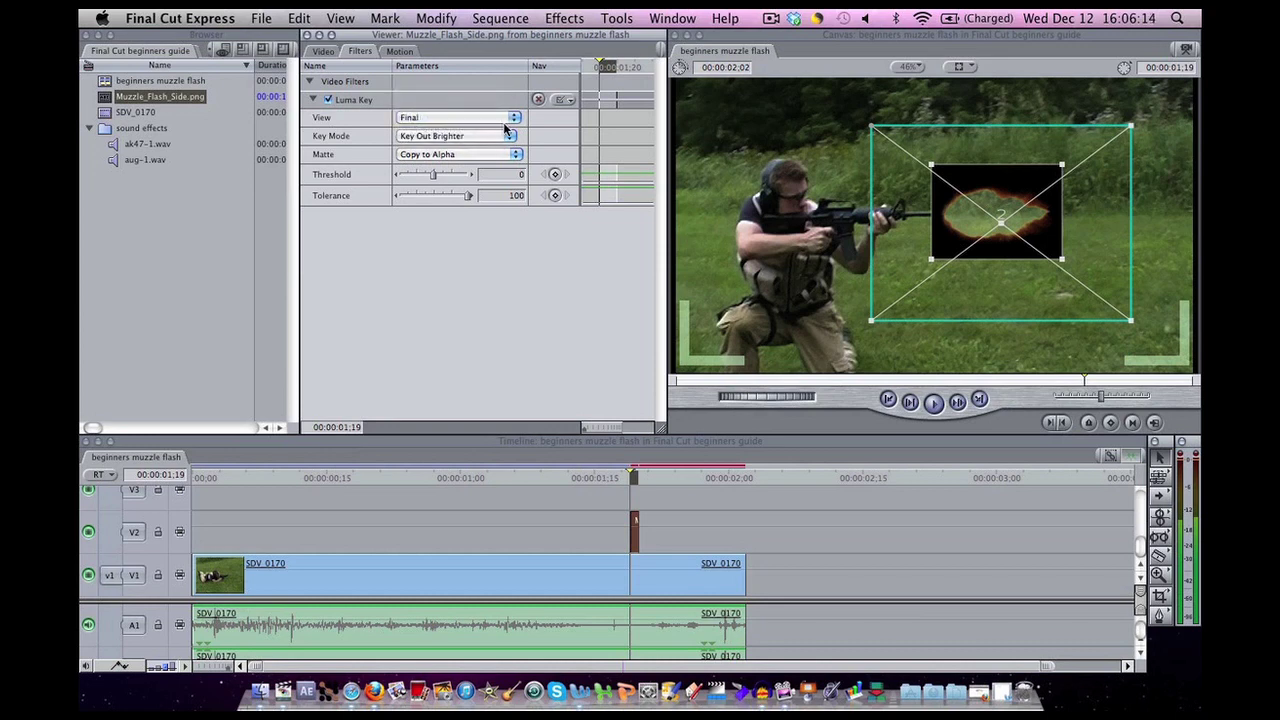
- Set Luma Key to Key Out Darker, threshold 36, tolerance 55, and nudge the flash slightly
{"action": "left_click", "coordinate": [511, 135]}
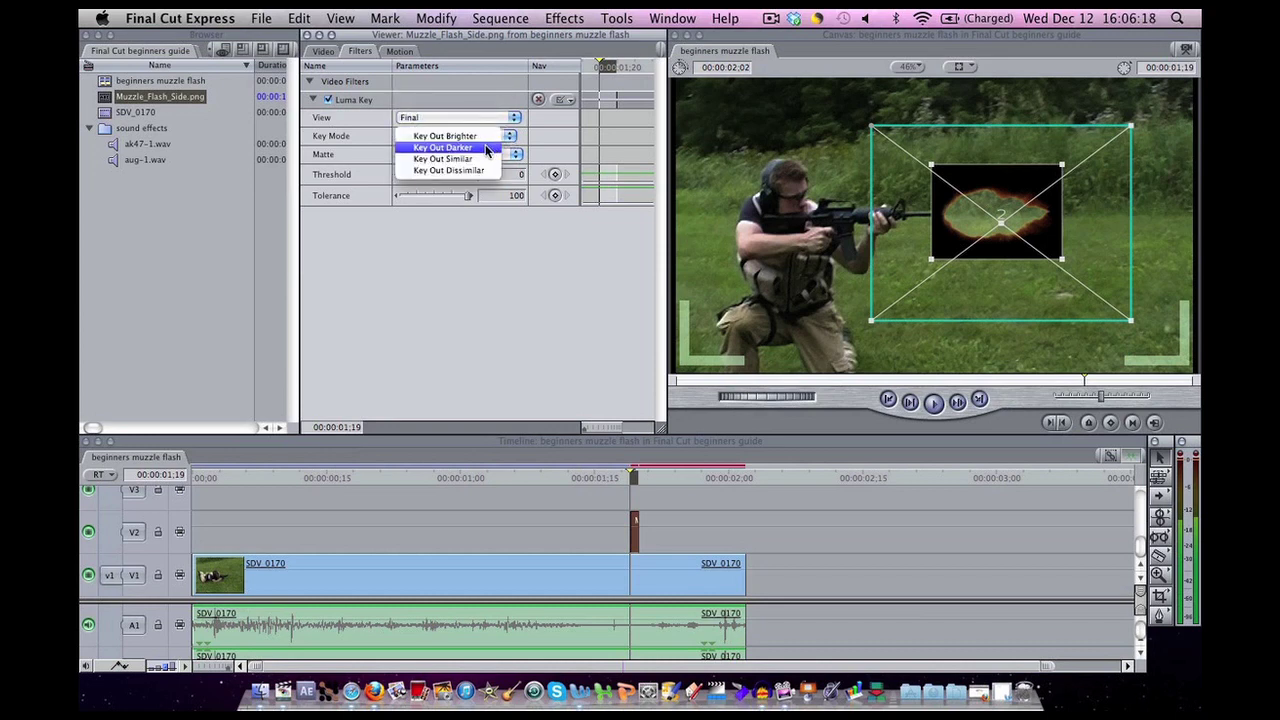
{"action": "left_click", "coordinate": [485, 147]}
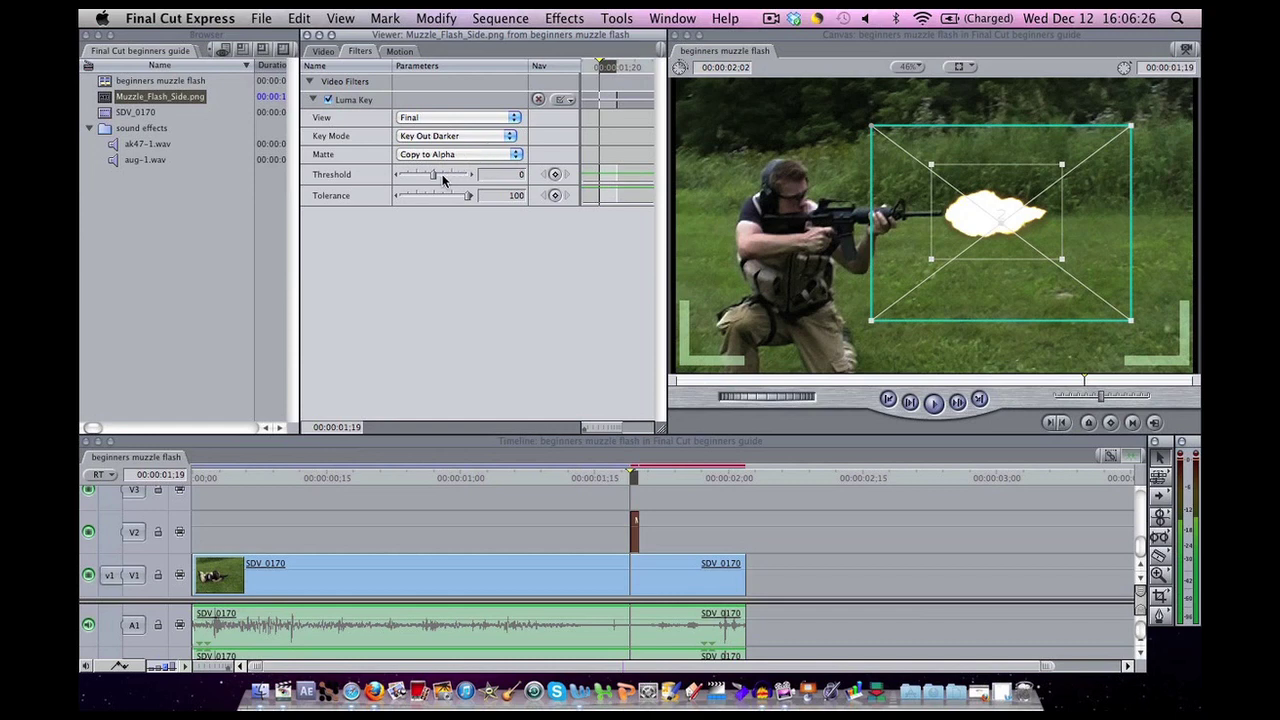
{"action": "left_click_drag", "start_coordinate": [432, 172], "coordinate": [445, 174]}
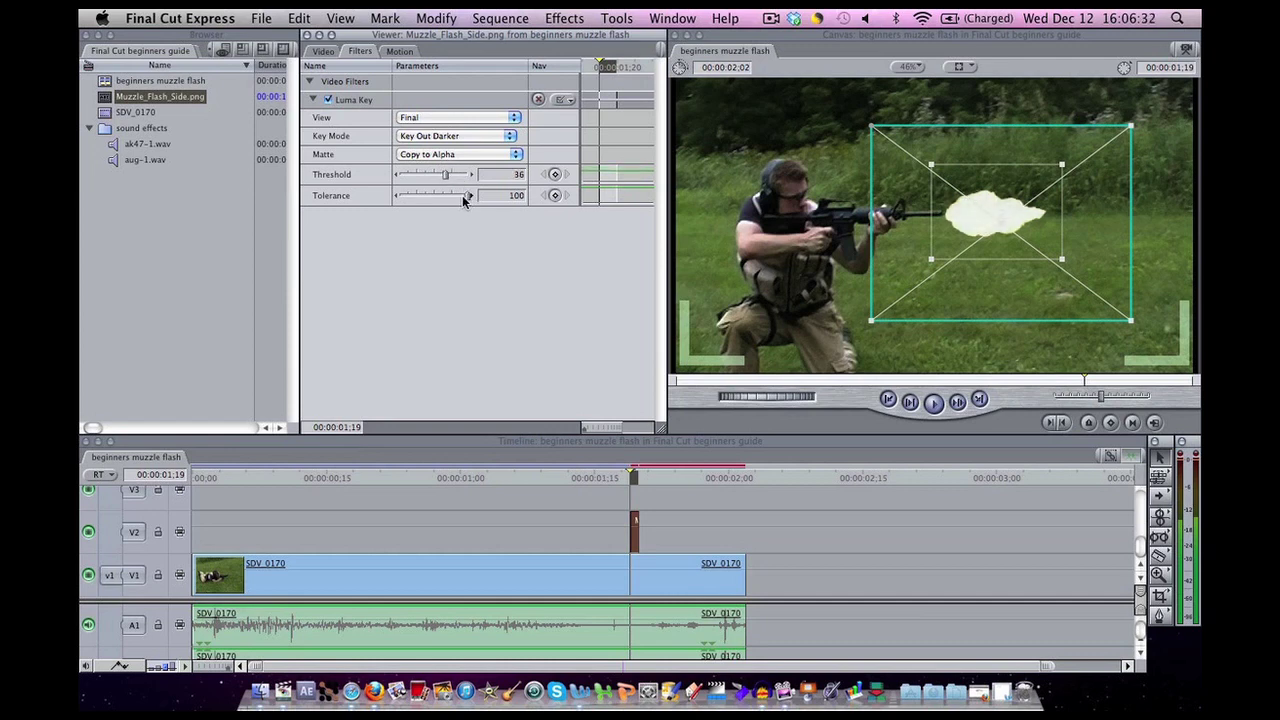
{"action": "left_click_drag", "start_coordinate": [452, 199], "coordinate": [437, 198]}
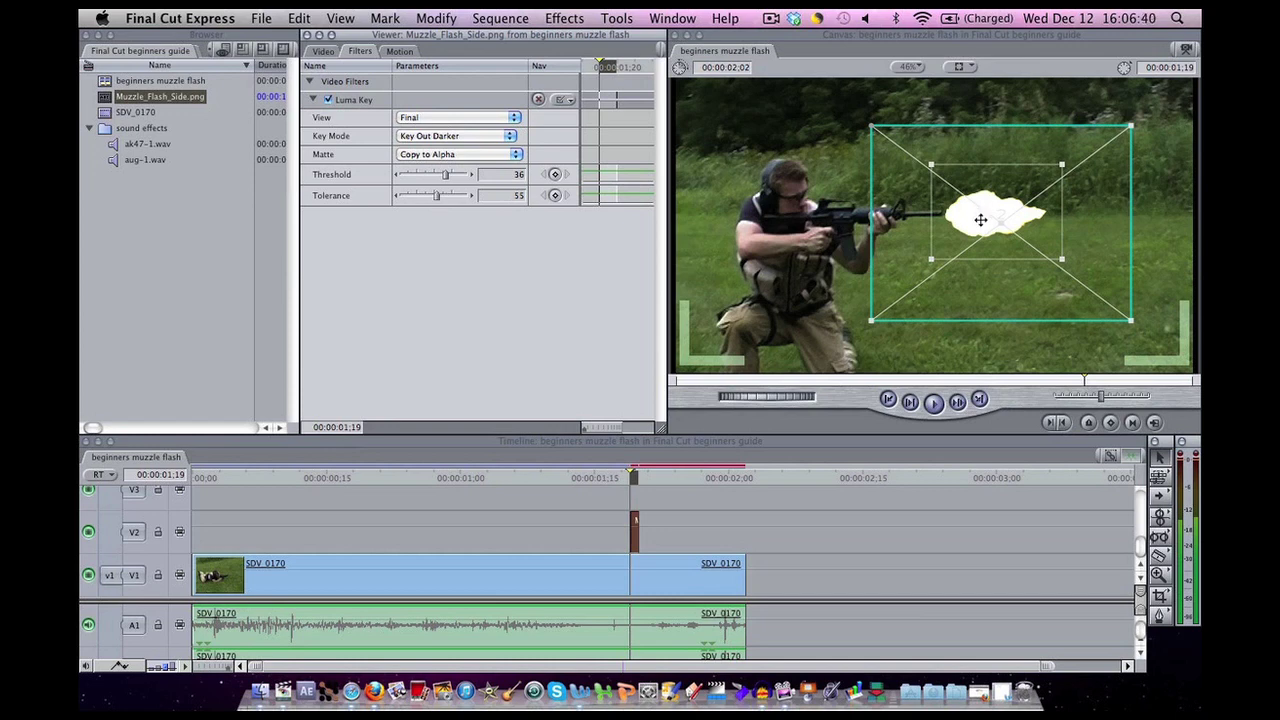
{"action": "left_click_drag", "start_coordinate": [980, 220], "coordinate": [978, 223]}
- Reselect the V2 flash clip and set its composite mode to Screen
{"action": "left_click", "coordinate": [672, 532]}
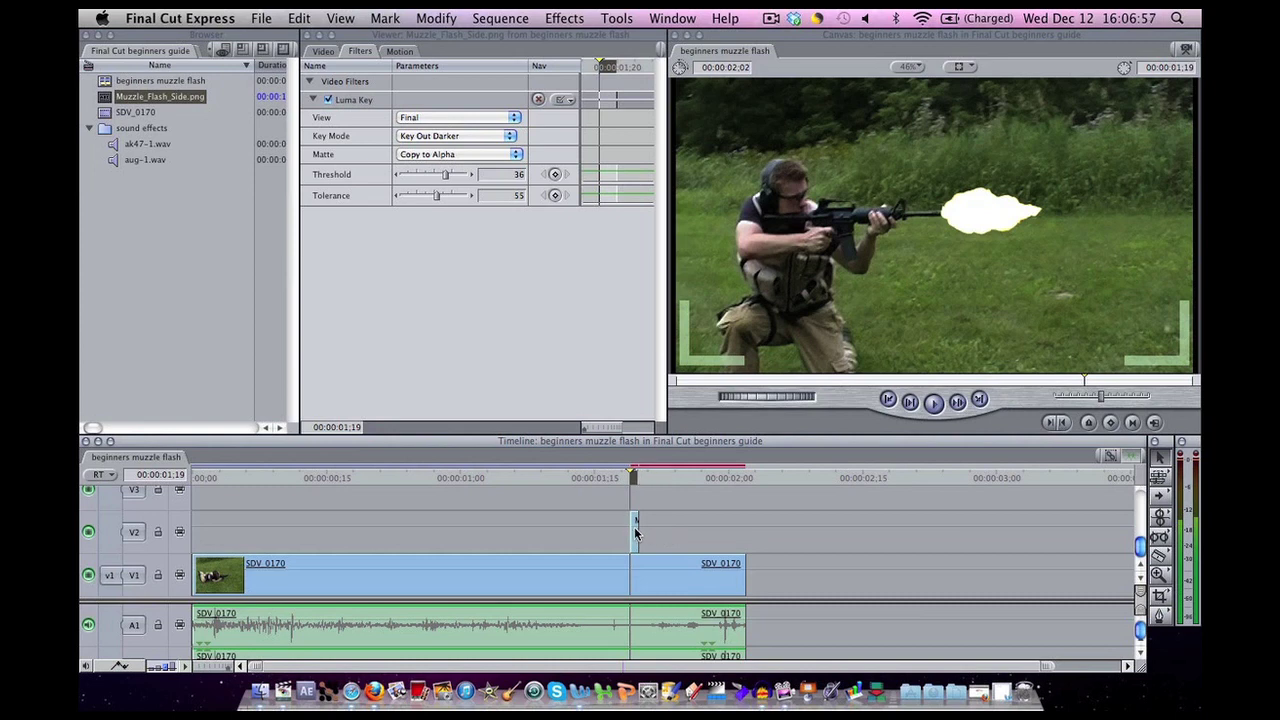
{"action": "left_click", "coordinate": [634, 532]}
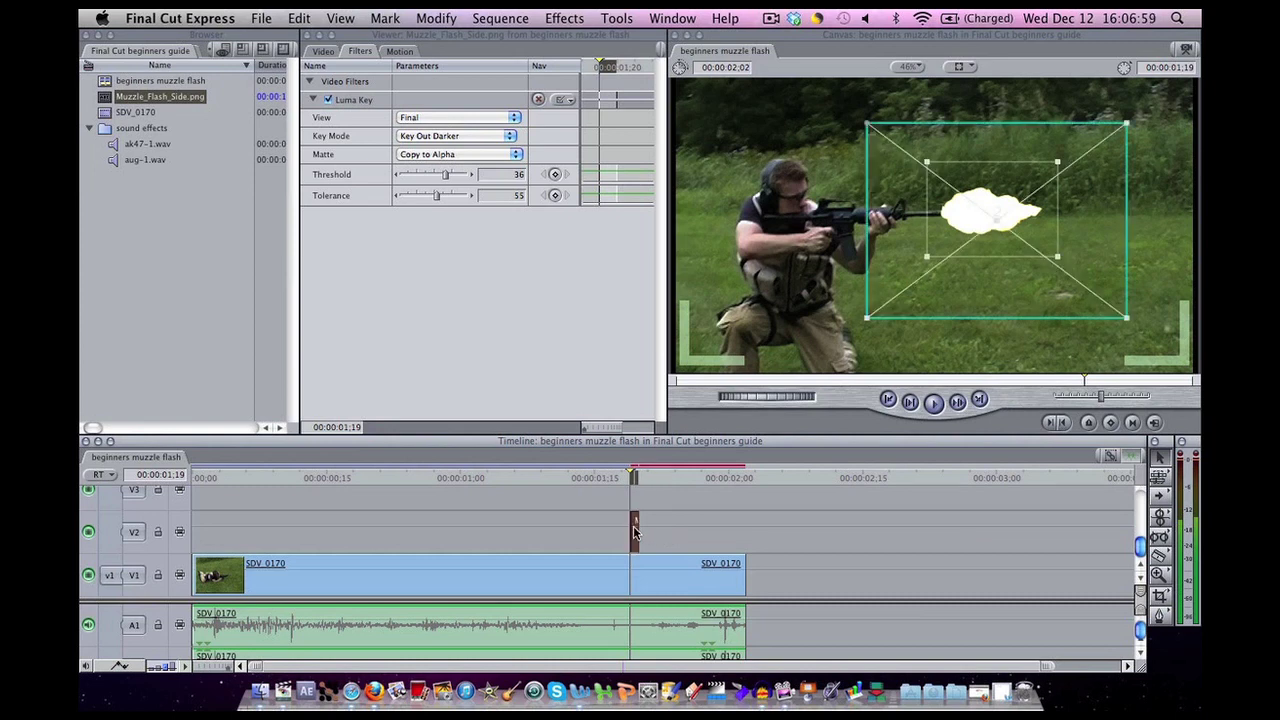
{"action": "left_click", "coordinate": [432, 20]}
{"action": "mouse_move", "coordinate": [492, 246]}
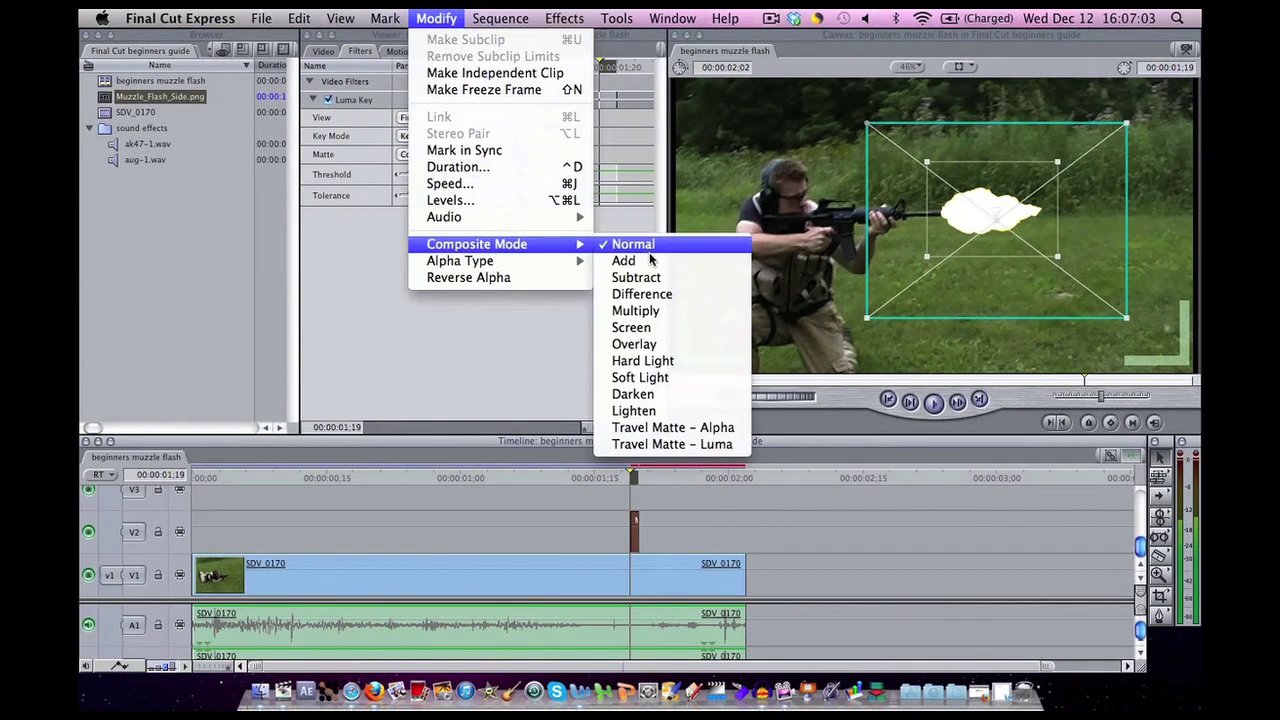
{"action": "left_click", "coordinate": [664, 332]}
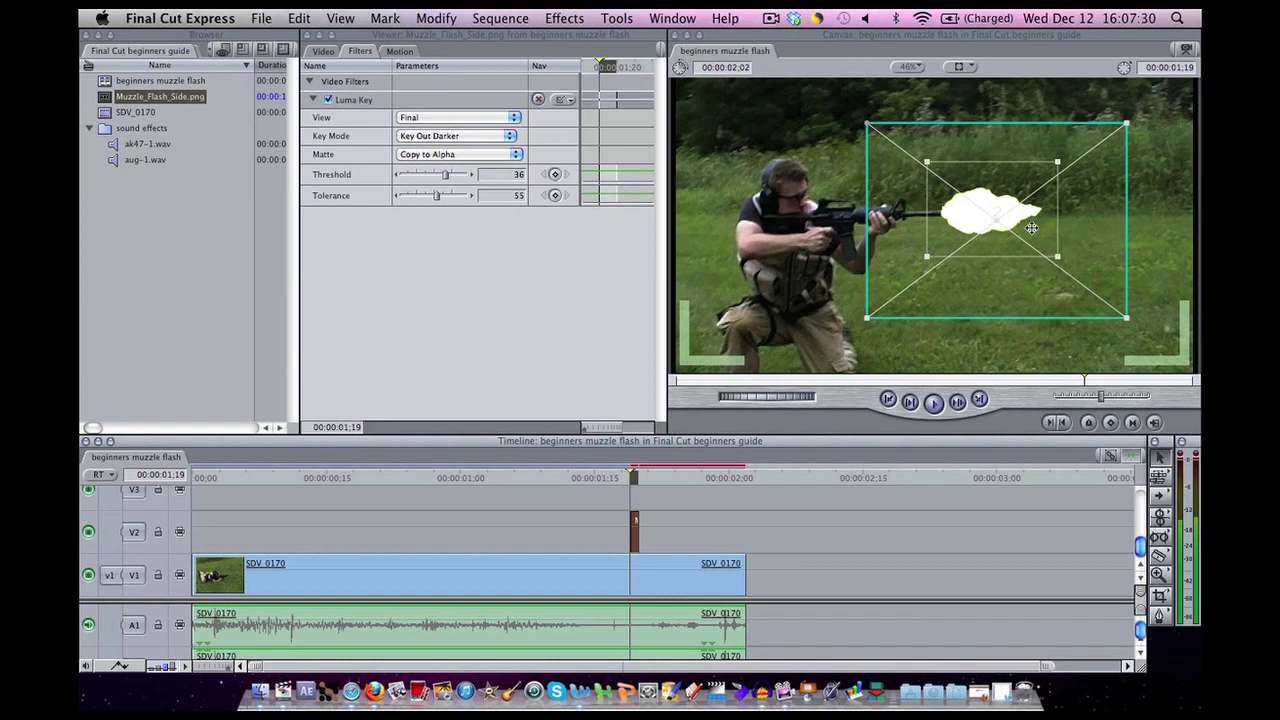
- Render the whole sequence with Option-R and enlarge the audio track area
{"action": "left_click", "coordinate": [725, 505]}
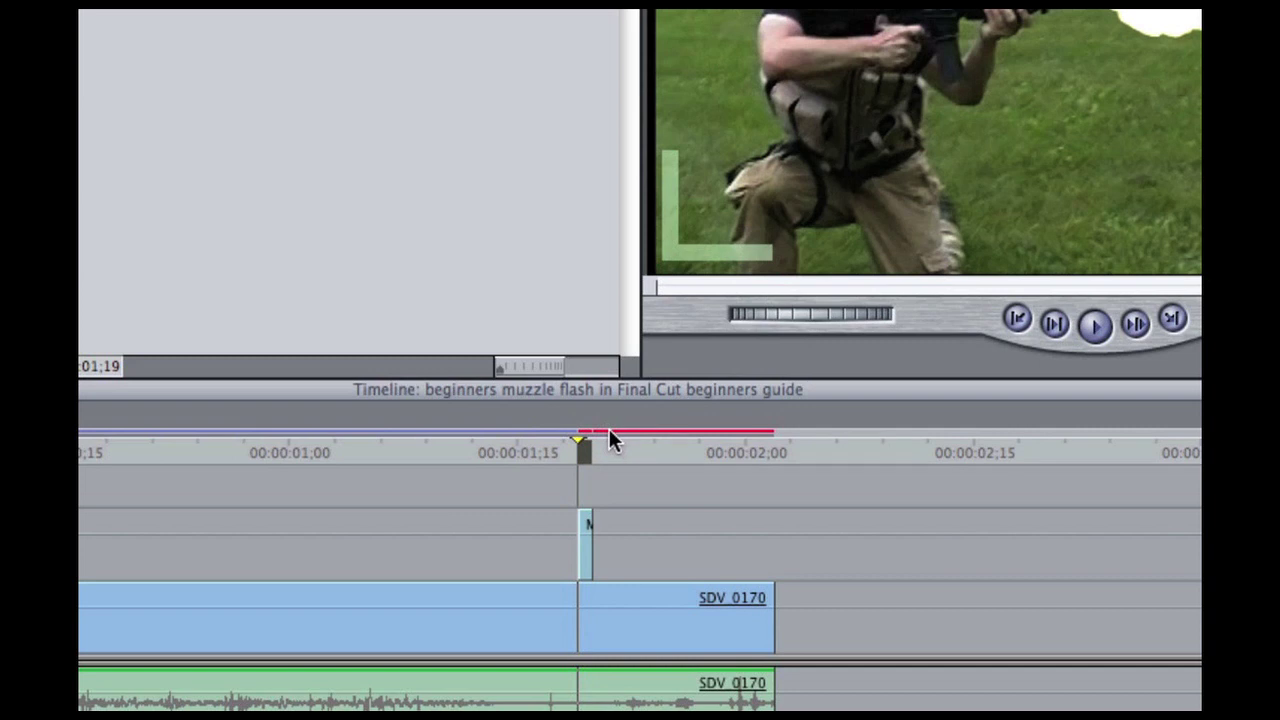
{"action": "mouse_move", "coordinate": [613, 441]}
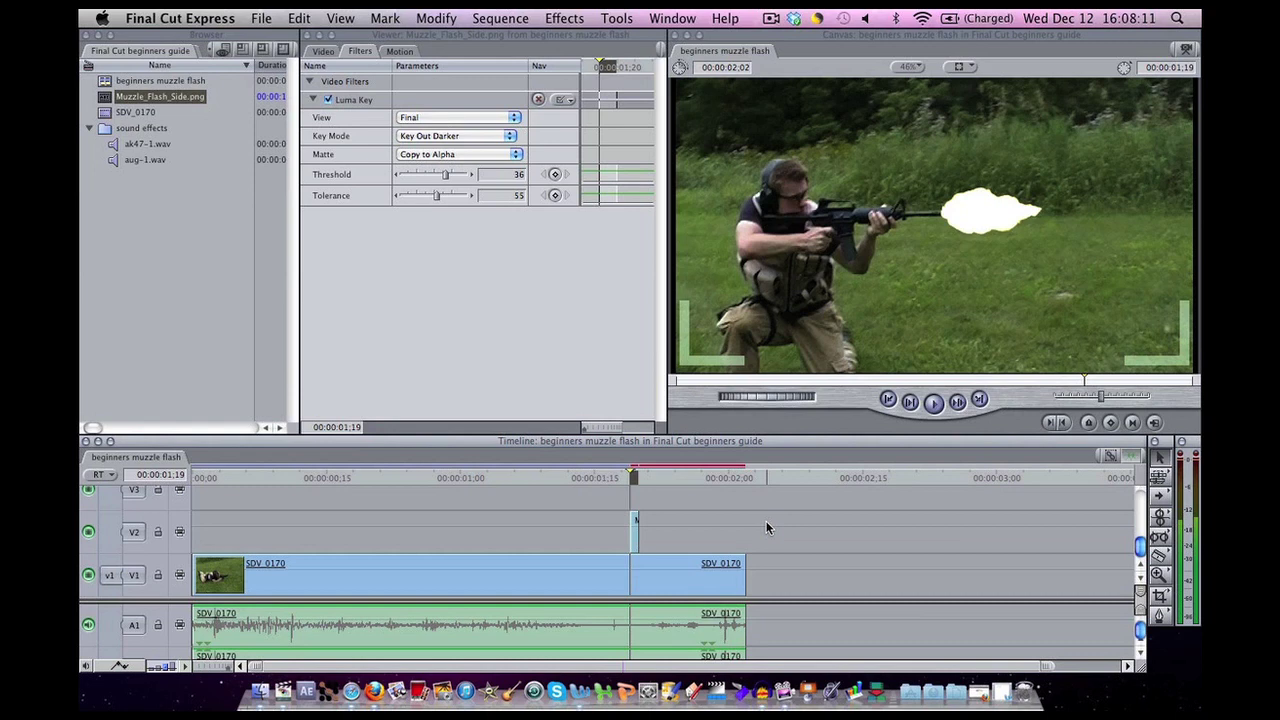
{"action": "key", "text": "alt+r"}
{"action": "left_click_drag", "start_coordinate": [782, 598], "coordinate": [795, 547]}
{"action": "scroll", "coordinate": [789, 505], "scroll_direction": "down", "scroll_amount": 2}
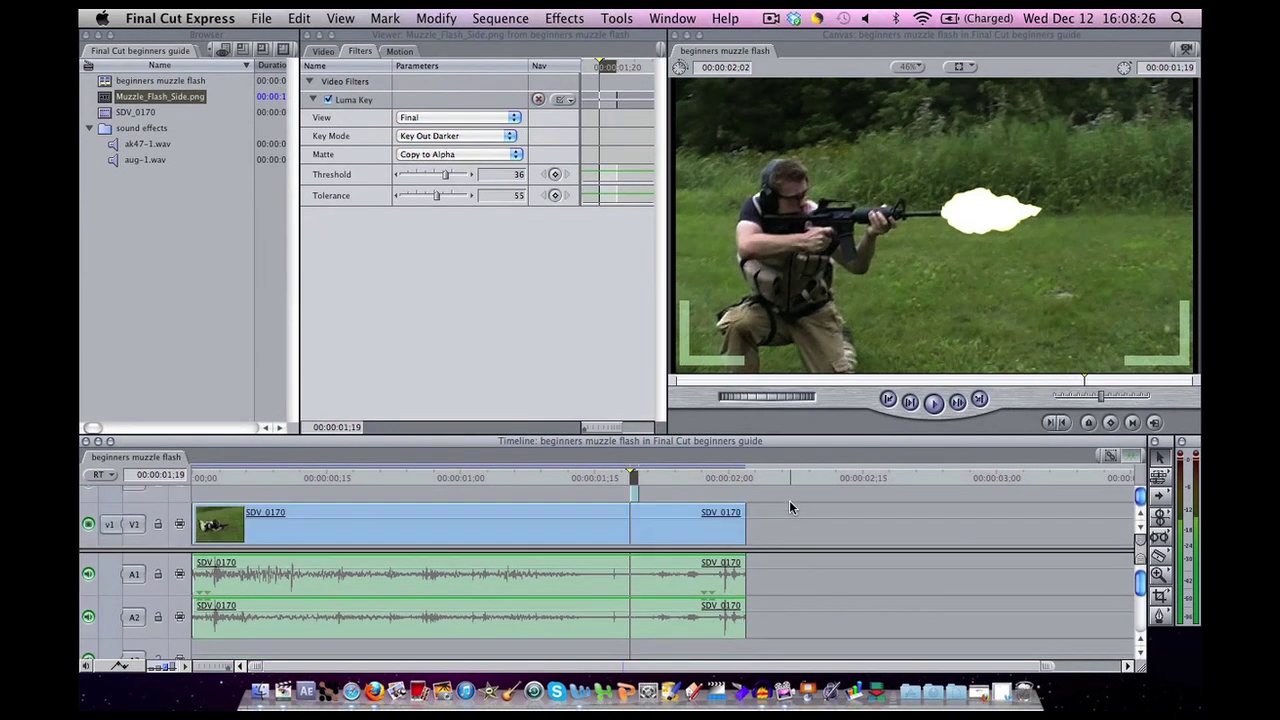
- Place ak47-1.wav on A3/A4 at the muzzle-flash frame and drop aug-1.wav onto A1
{"action": "double_click", "coordinate": [147, 143]}
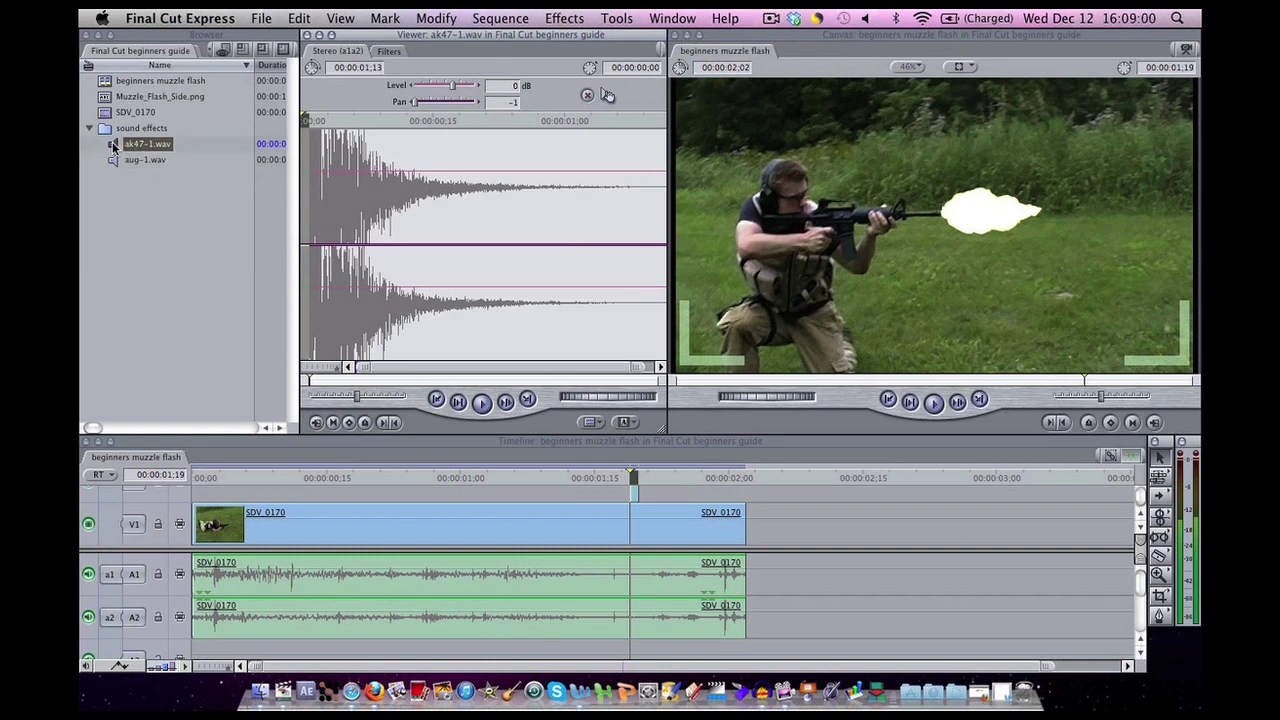
{"action": "left_click_drag", "start_coordinate": [113, 146], "coordinate": [652, 563]}
{"action": "left_click_drag", "start_coordinate": [652, 563], "coordinate": [645, 561]}
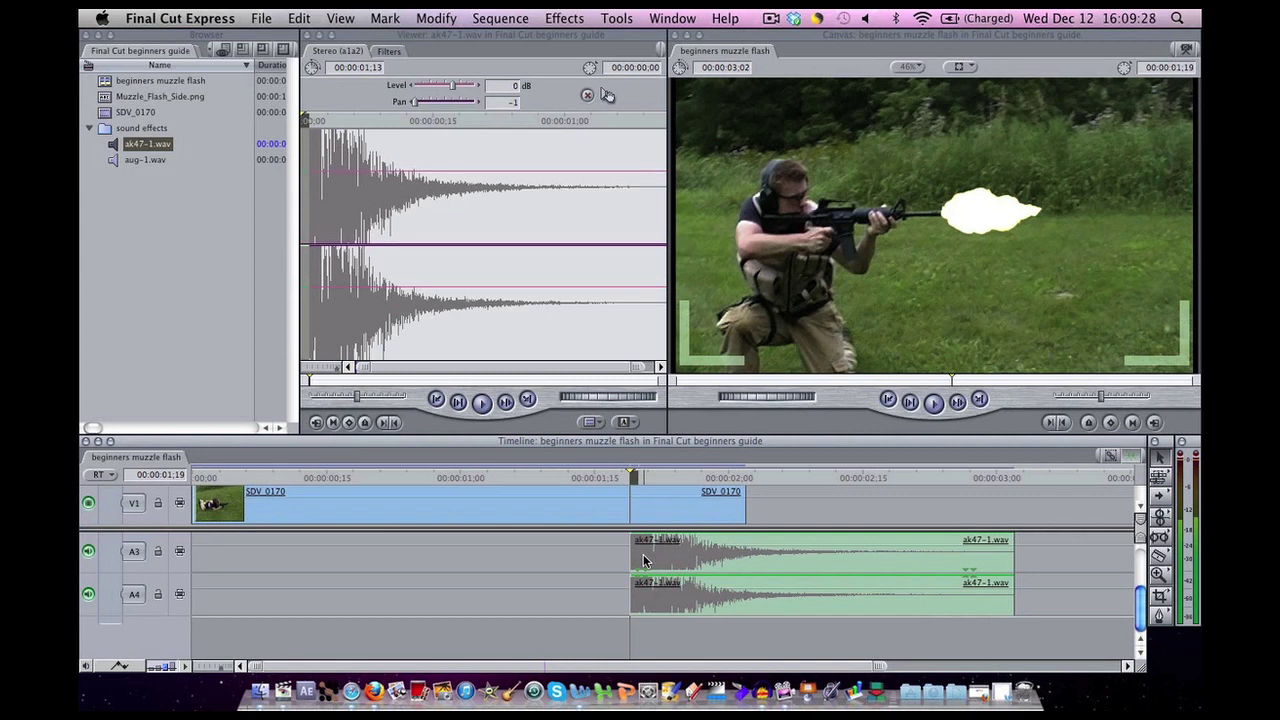
{"action": "scroll", "coordinate": [586, 550], "scroll_direction": "up", "scroll_amount": 3}
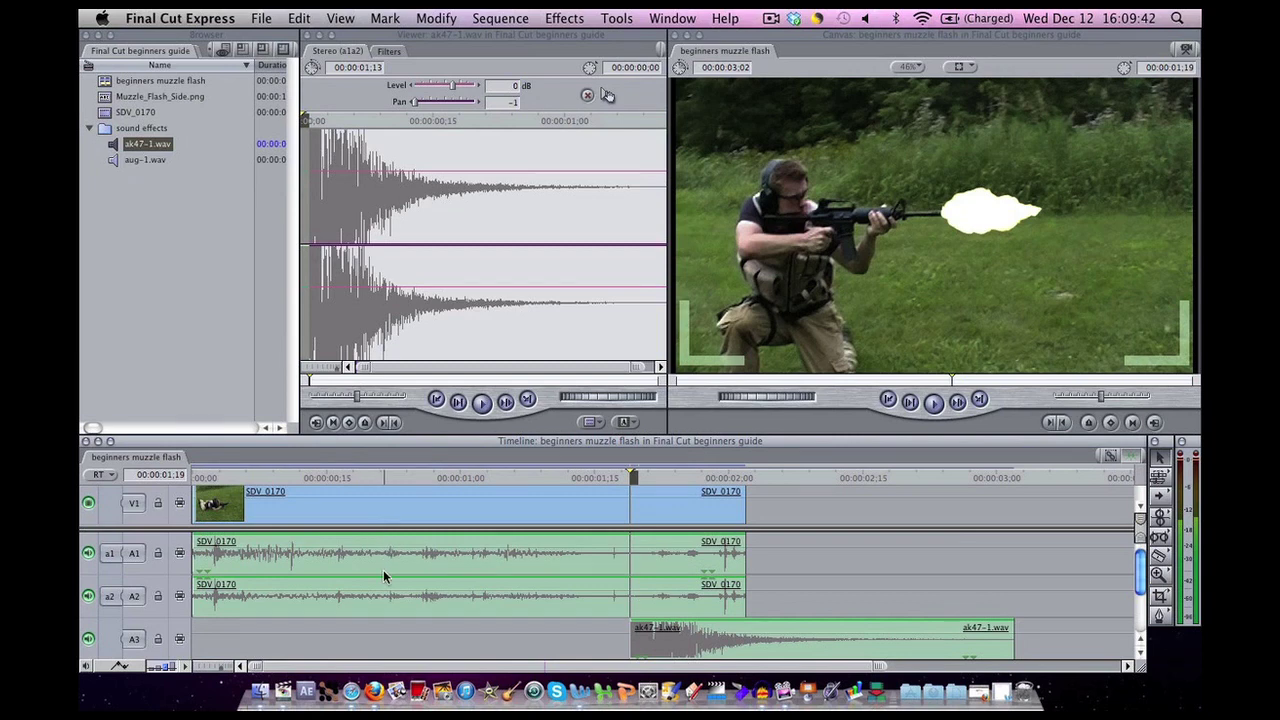
{"action": "left_click_drag", "start_coordinate": [117, 162], "coordinate": [883, 567]}
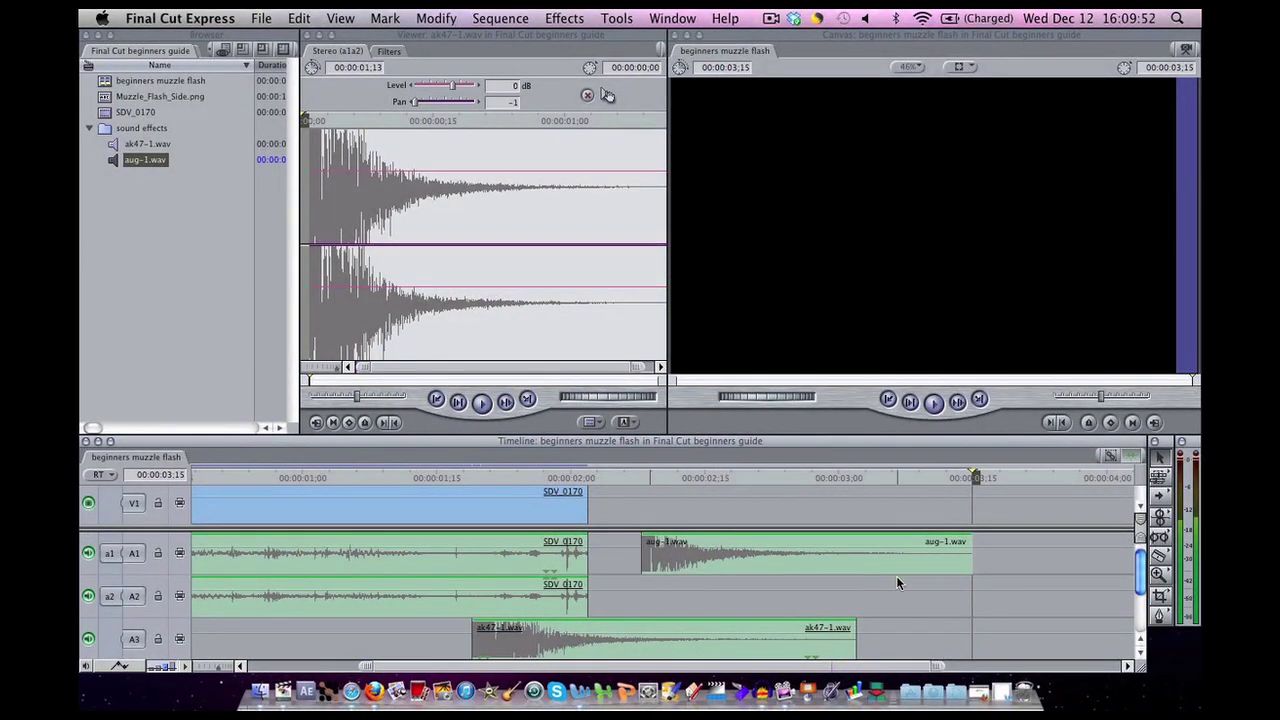
- Scroll through the timeline to review the gunshot audio tracks, undoing one edit along the way
{"action": "scroll", "coordinate": [896, 575], "scroll_direction": "left", "scroll_amount": 5}
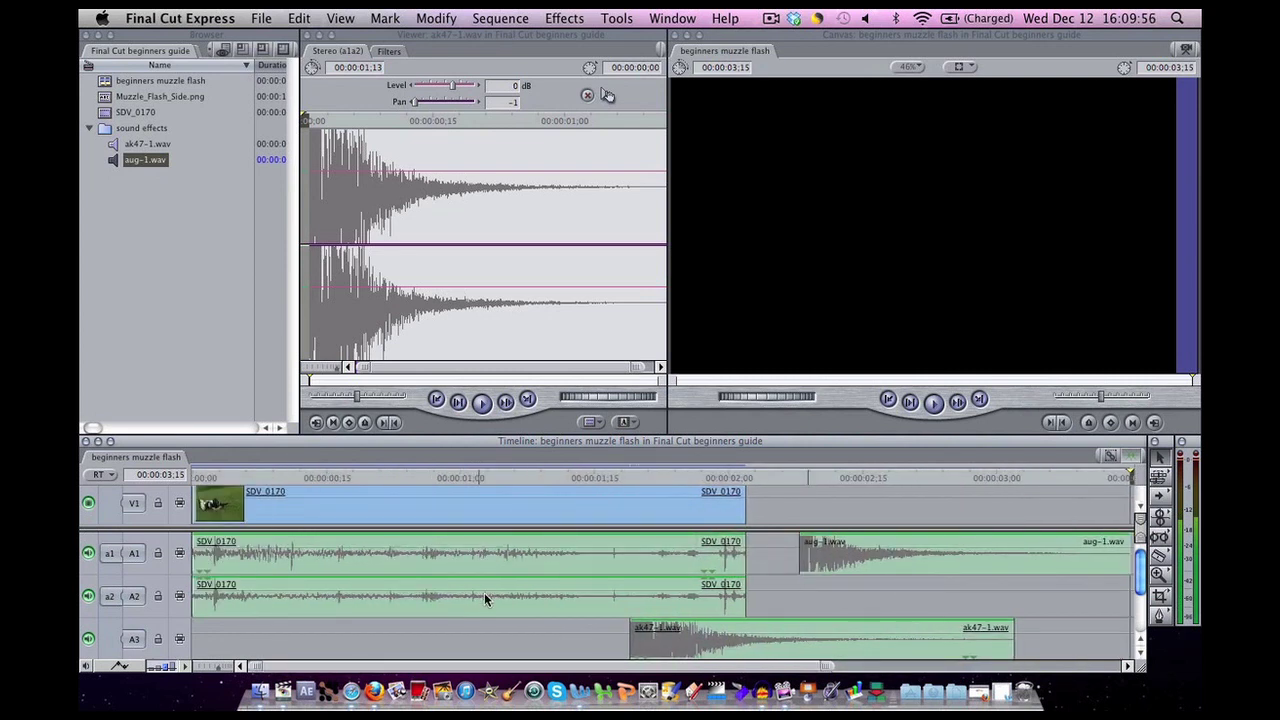
{"action": "scroll", "coordinate": [819, 602], "scroll_direction": "right", "scroll_amount": 5}
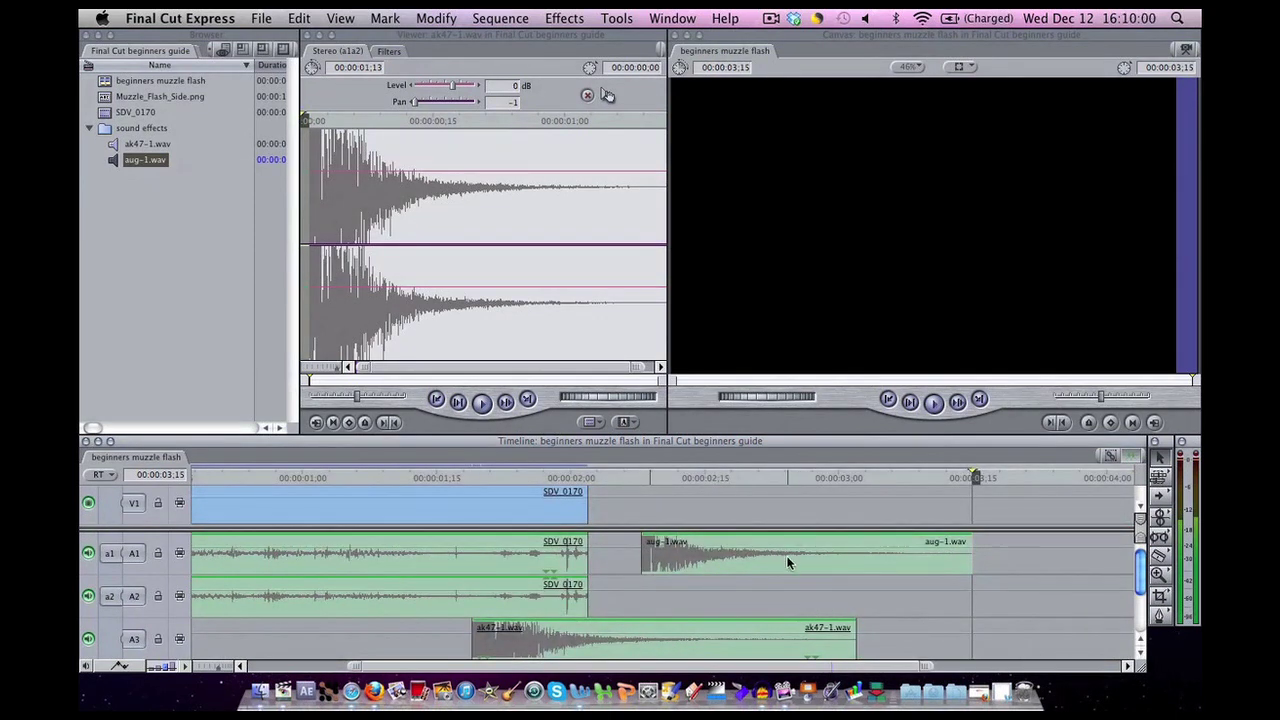
{"action": "scroll", "coordinate": [786, 563], "scroll_direction": "left", "scroll_amount": 5}
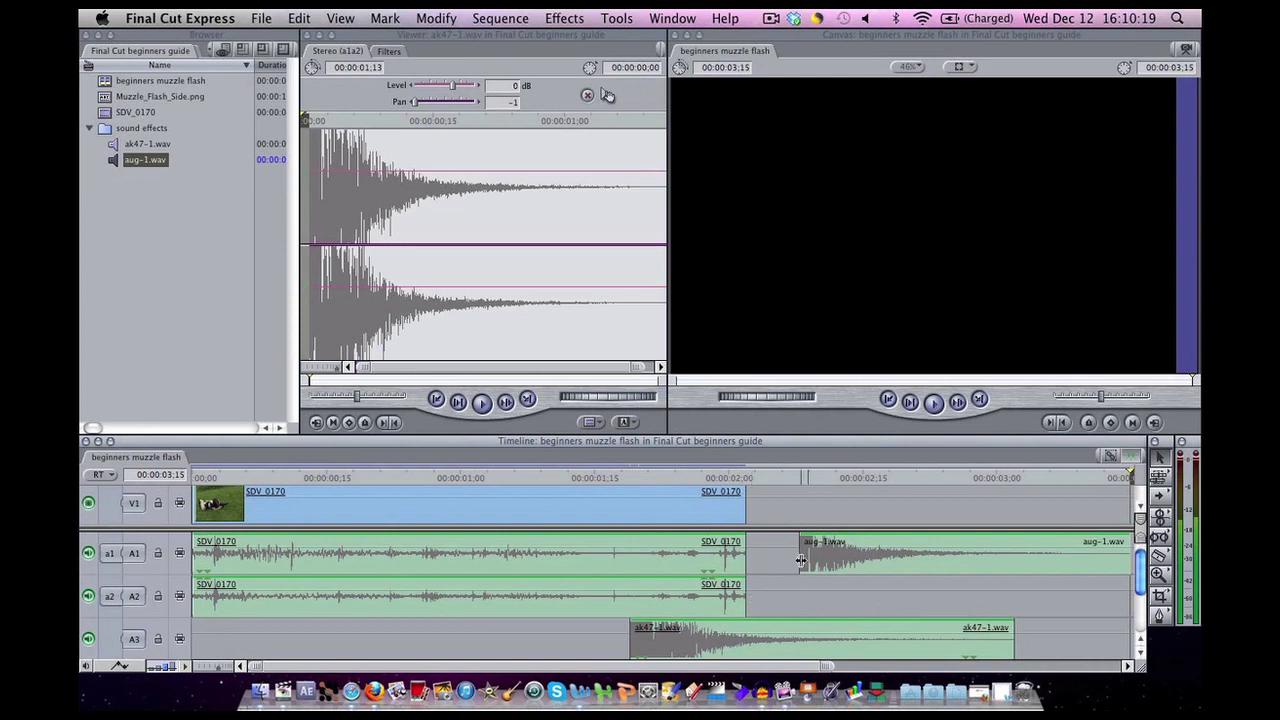
{"action": "scroll", "coordinate": [815, 580], "scroll_direction": "down", "scroll_amount": 3}
{"action": "scroll", "coordinate": [815, 580], "scroll_direction": "right", "scroll_amount": 3}
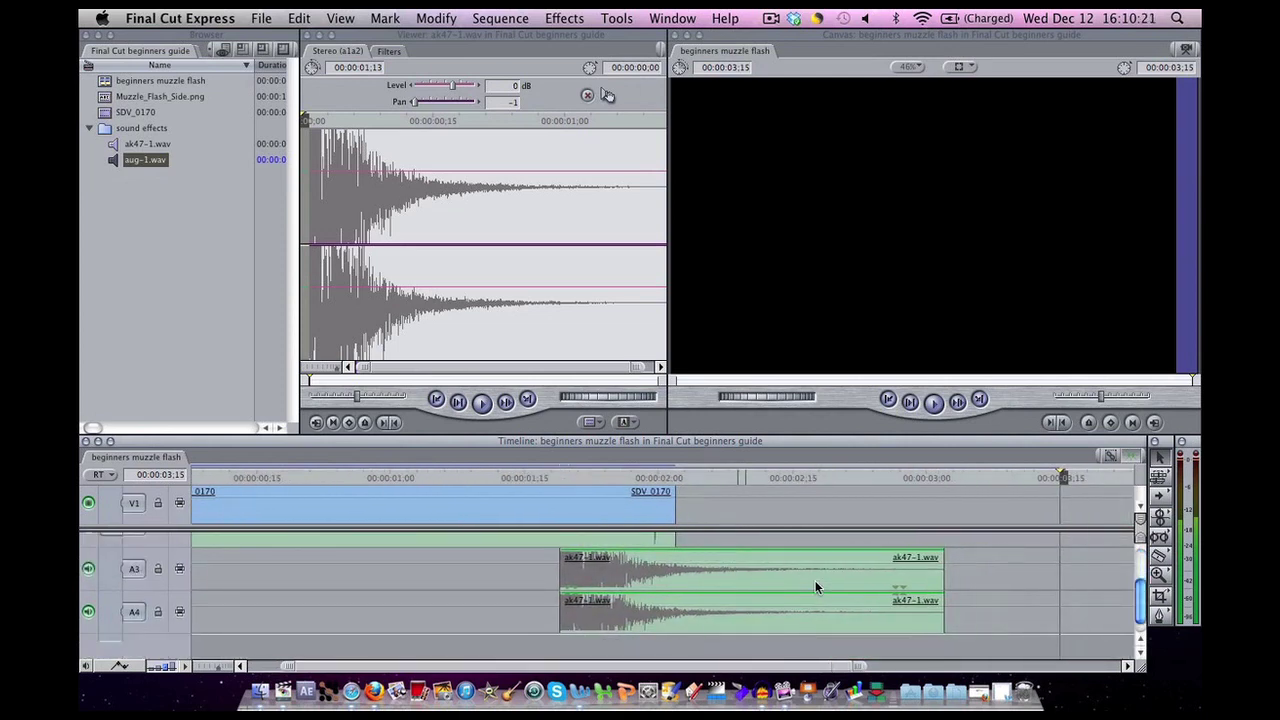
{"action": "scroll", "coordinate": [815, 580], "scroll_direction": "up", "scroll_amount": 3}
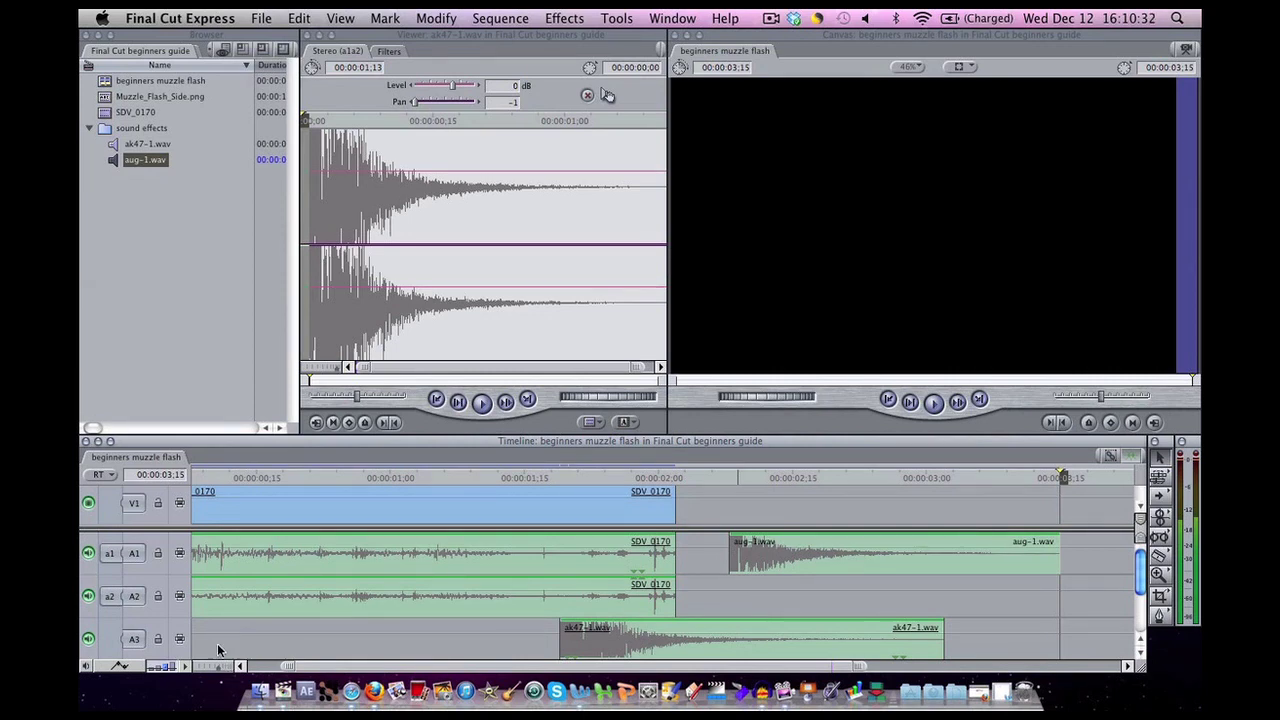
{"action": "key", "text": "super+z"}
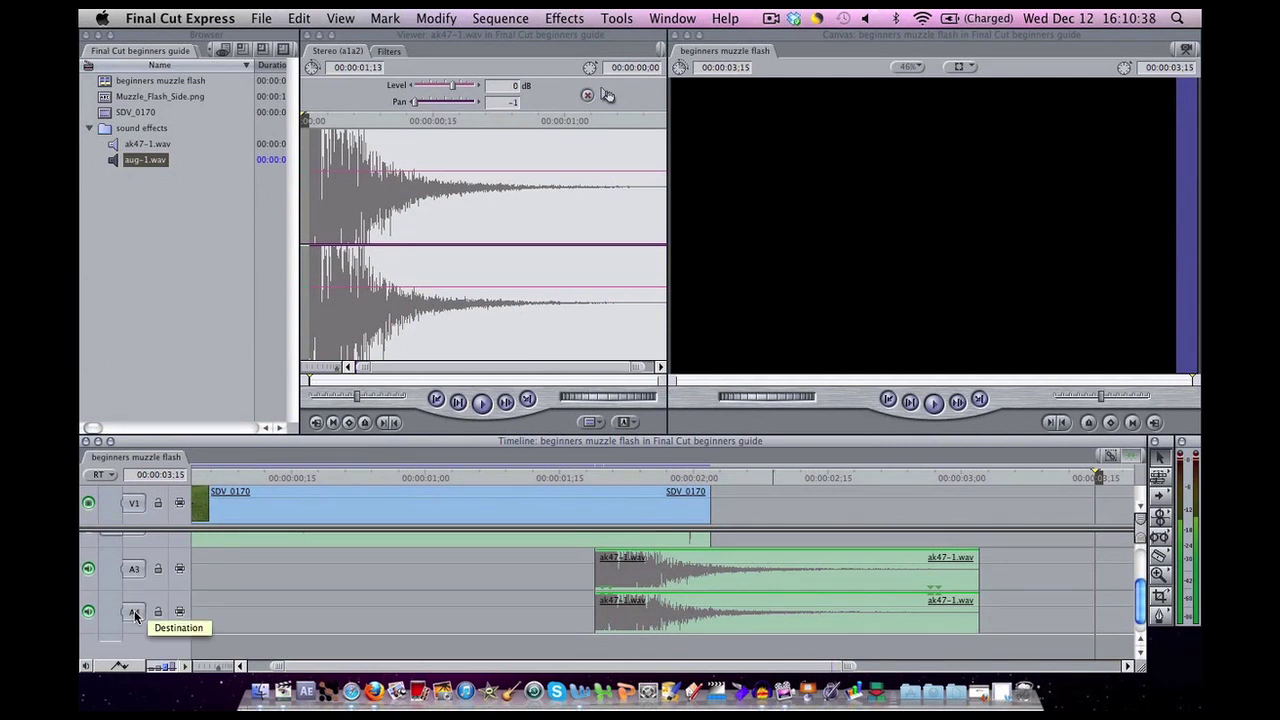
{"action": "scroll", "coordinate": [135, 615], "scroll_direction": "down", "scroll_amount": 1}
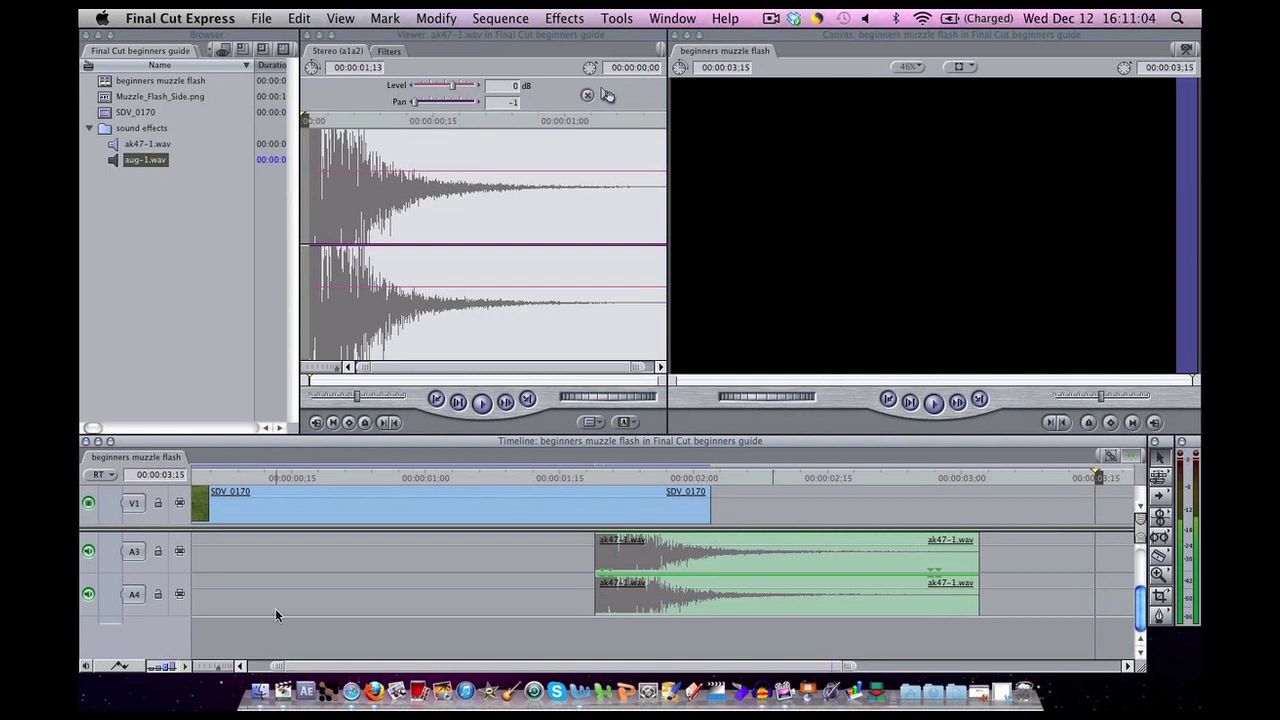
{"action": "scroll", "coordinate": [523, 610], "scroll_direction": "up", "scroll_amount": 2}
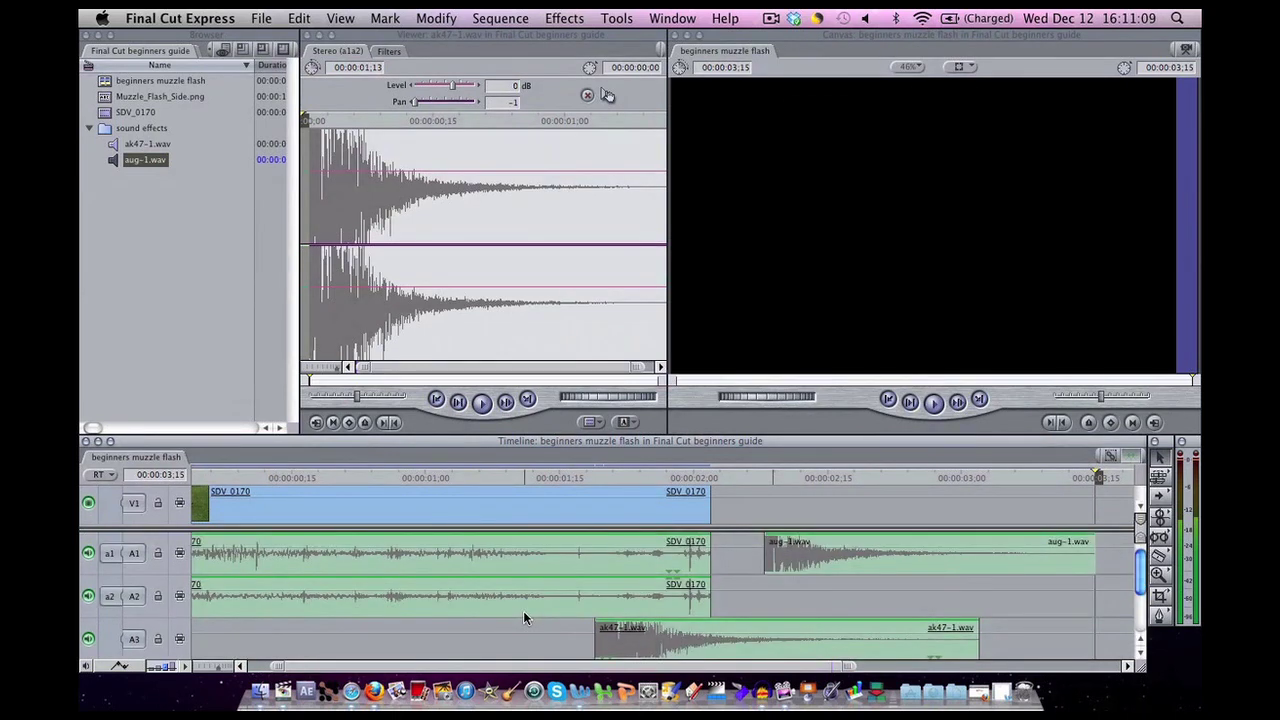
{"action": "scroll", "coordinate": [806, 594], "scroll_direction": "right", "scroll_amount": 3}
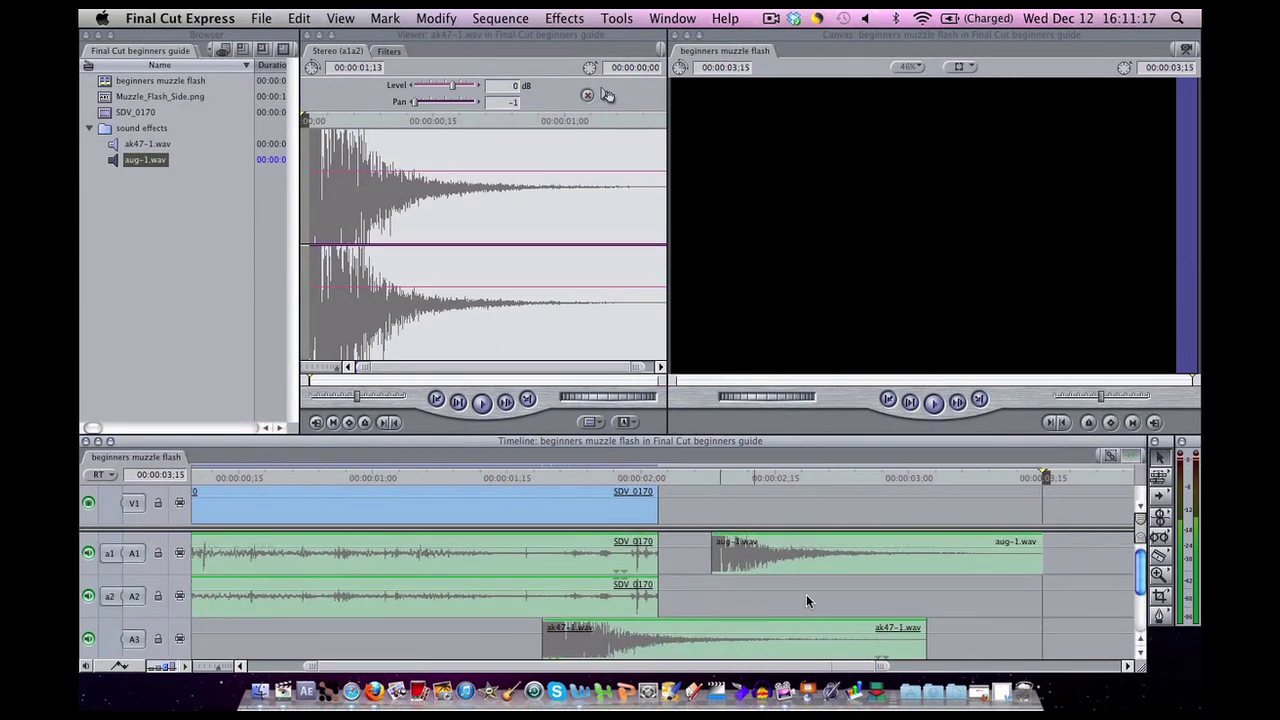
{"action": "scroll", "coordinate": [806, 598], "scroll_direction": "down", "scroll_amount": 2}
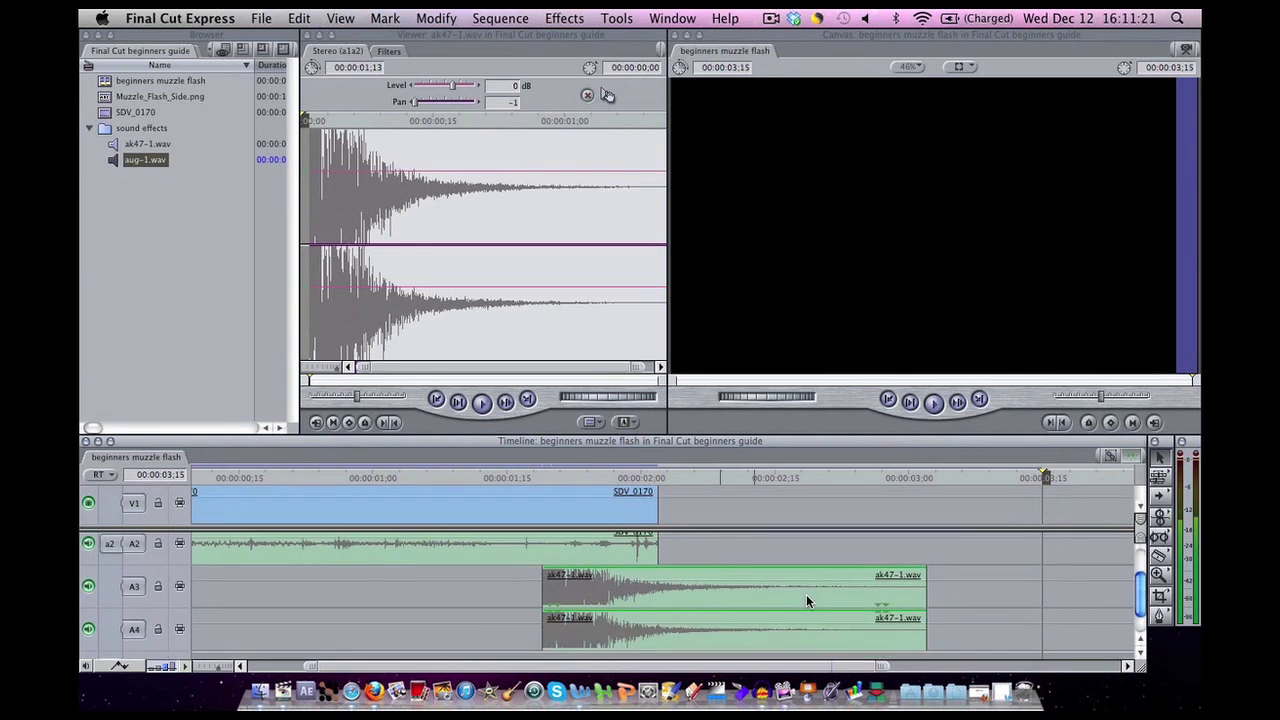
- Option-drag a copy of aug-1.wav from A1 down to A2 at the same timecode
{"action": "scroll", "coordinate": [806, 594], "scroll_direction": "right", "scroll_amount": 6}
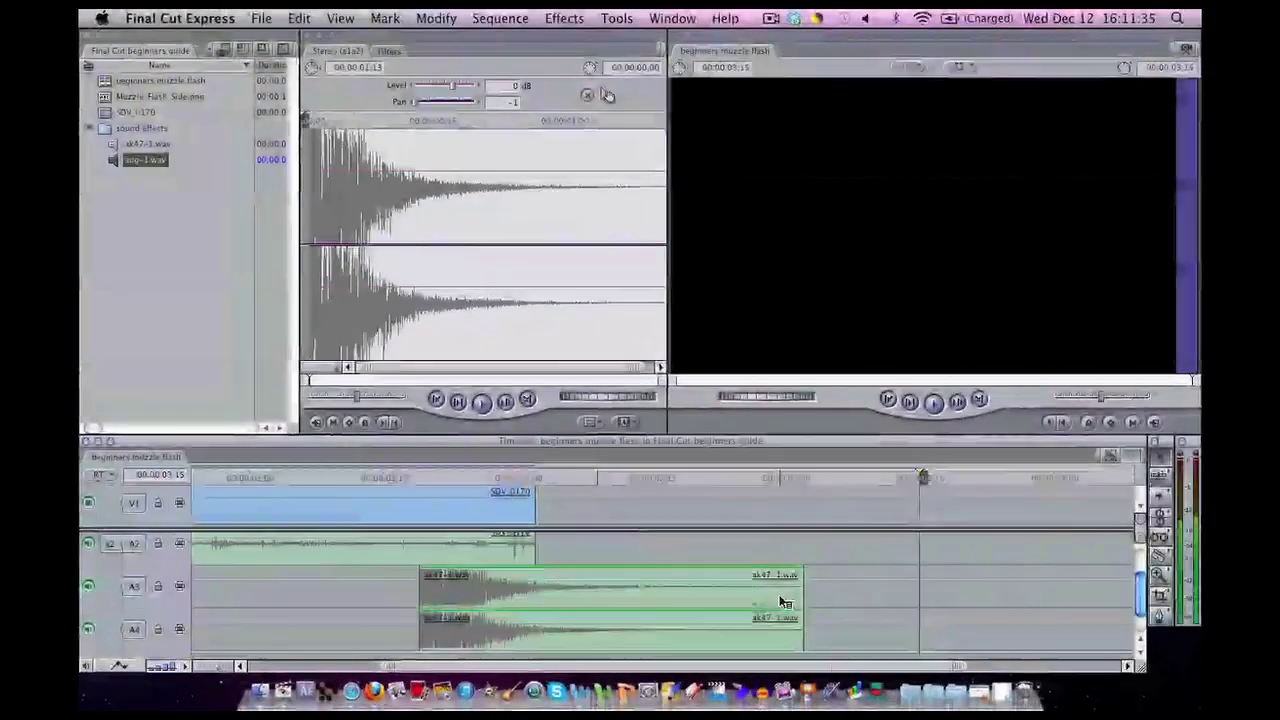
{"action": "scroll", "coordinate": [847, 606], "scroll_direction": "up", "scroll_amount": 2}
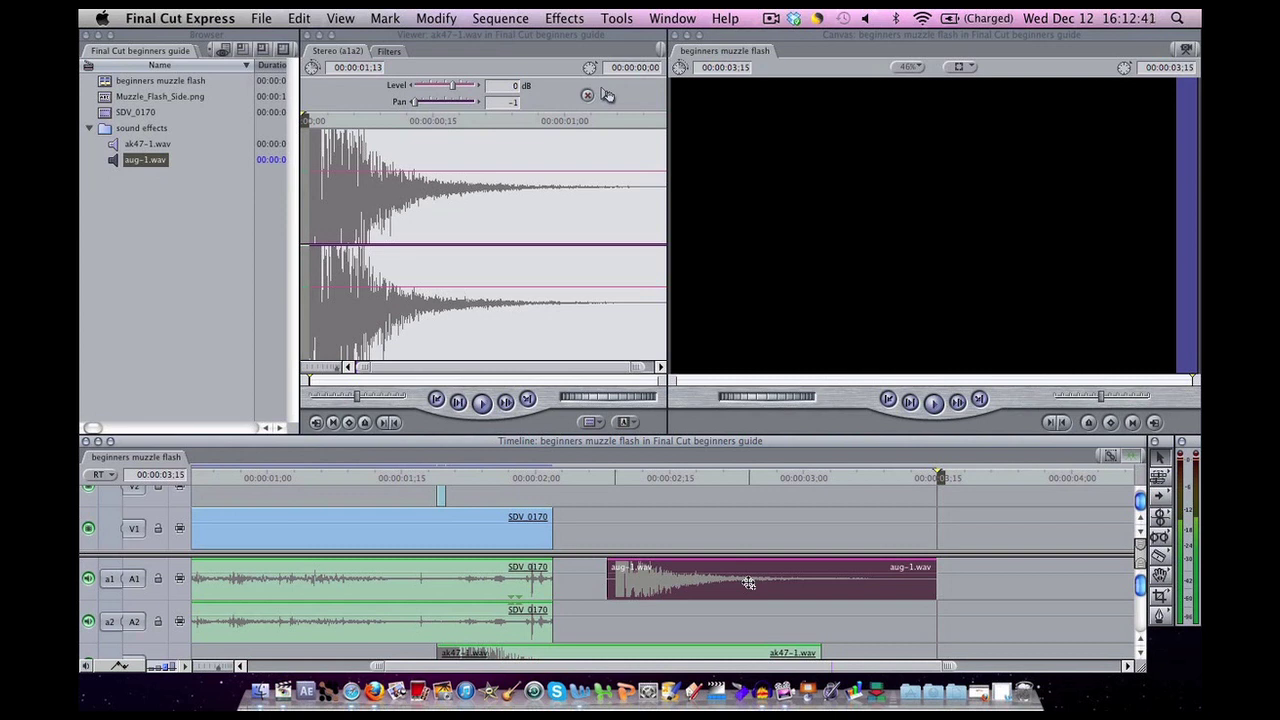
{"action": "mouse_move", "coordinate": [748, 583]}
{"action": "left_mouse_down"}
{"action": "mouse_move", "coordinate": [745, 613]}
{"action": "mouse_move", "coordinate": [840, 617]}
{"action": "mouse_move", "coordinate": [728, 614]}
{"action": "mouse_move", "coordinate": [743, 611]}
{"action": "mouse_move", "coordinate": [742, 623]}
{"action": "left_mouse_up"}
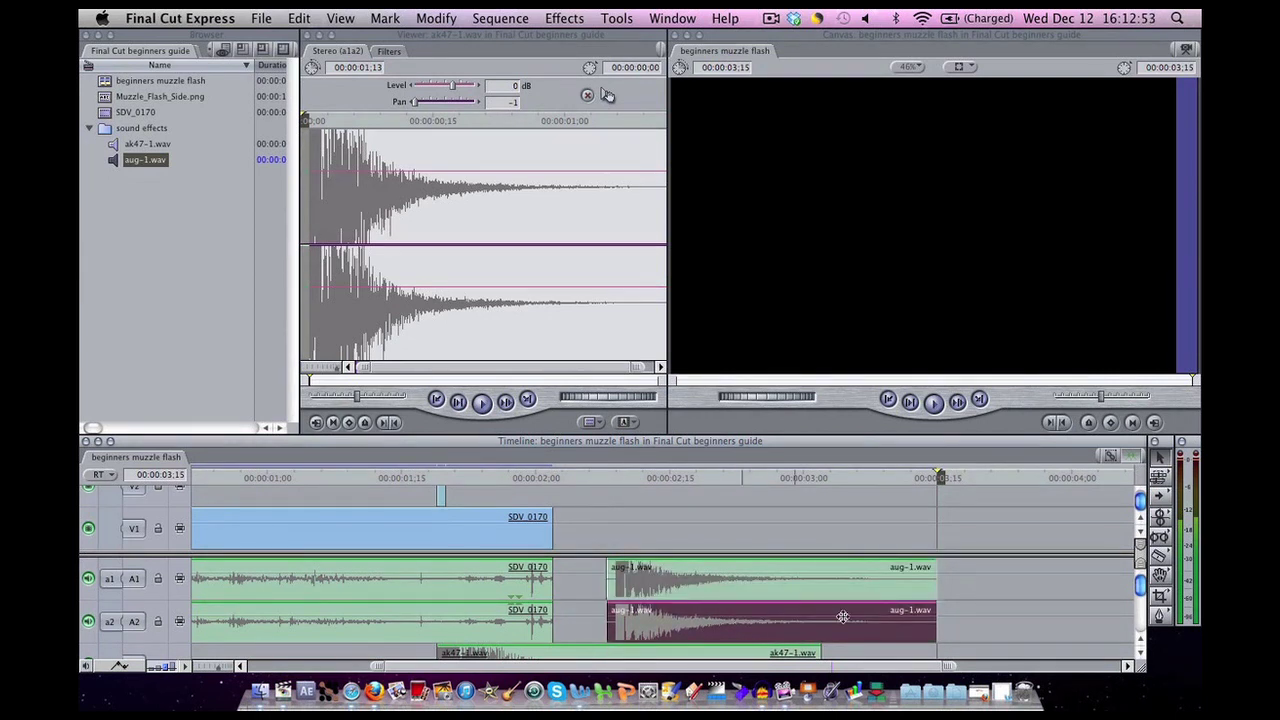
- Select both aug-1.wav clips, apply Modify > Stereo Pair, then deselect them
{"action": "left_click_drag", "start_coordinate": [960, 625], "coordinate": [935, 578]}
{"action": "left_click", "coordinate": [564, 18]}
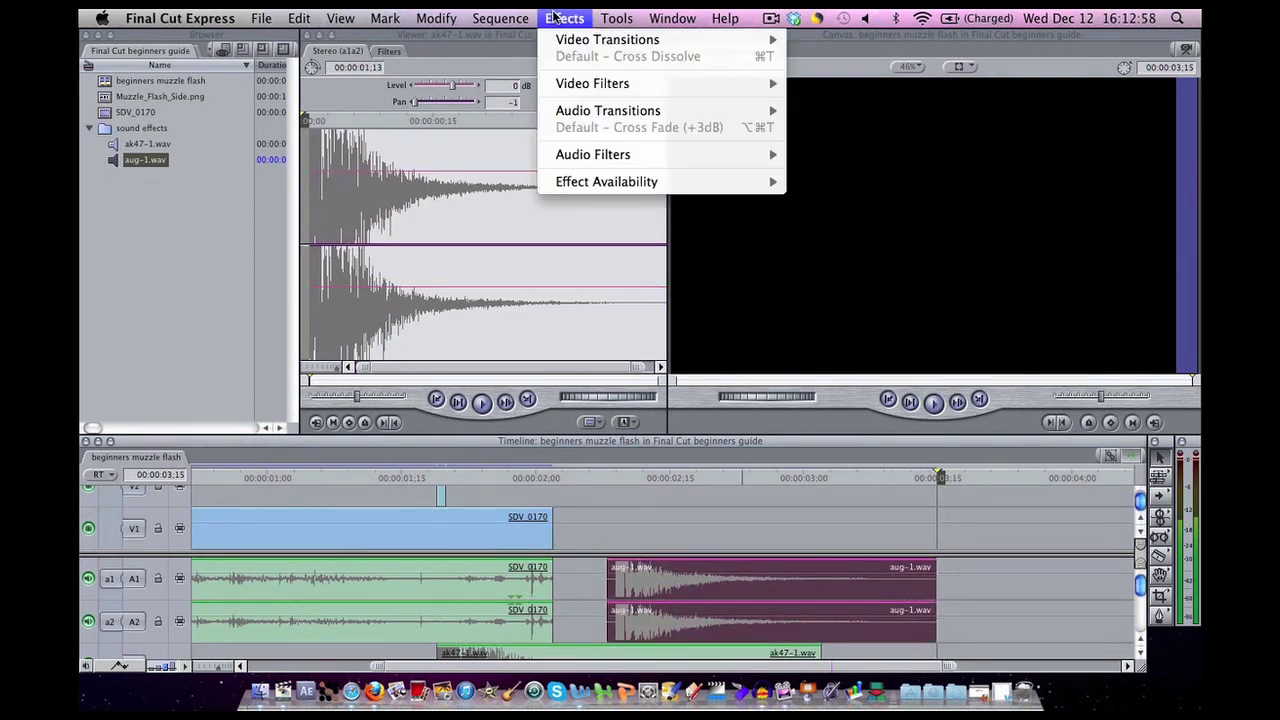
{"action": "mouse_move", "coordinate": [428, 14]}
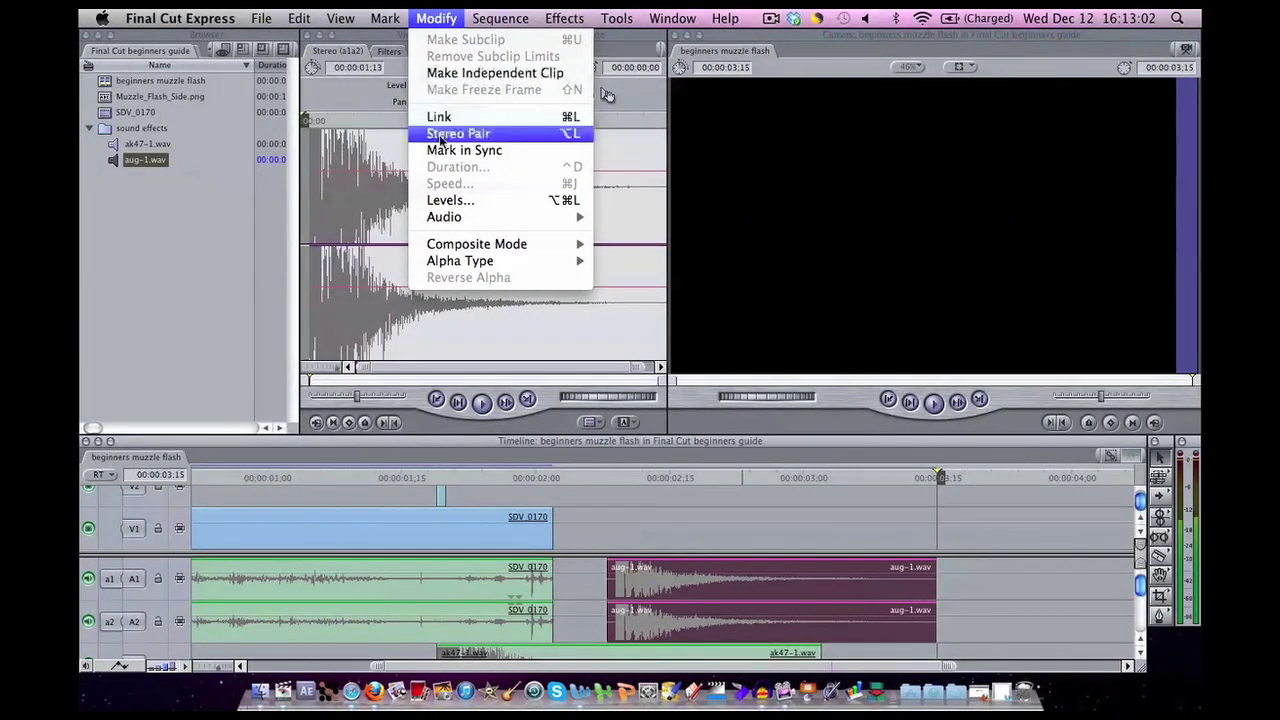
{"action": "left_click", "coordinate": [445, 141]}
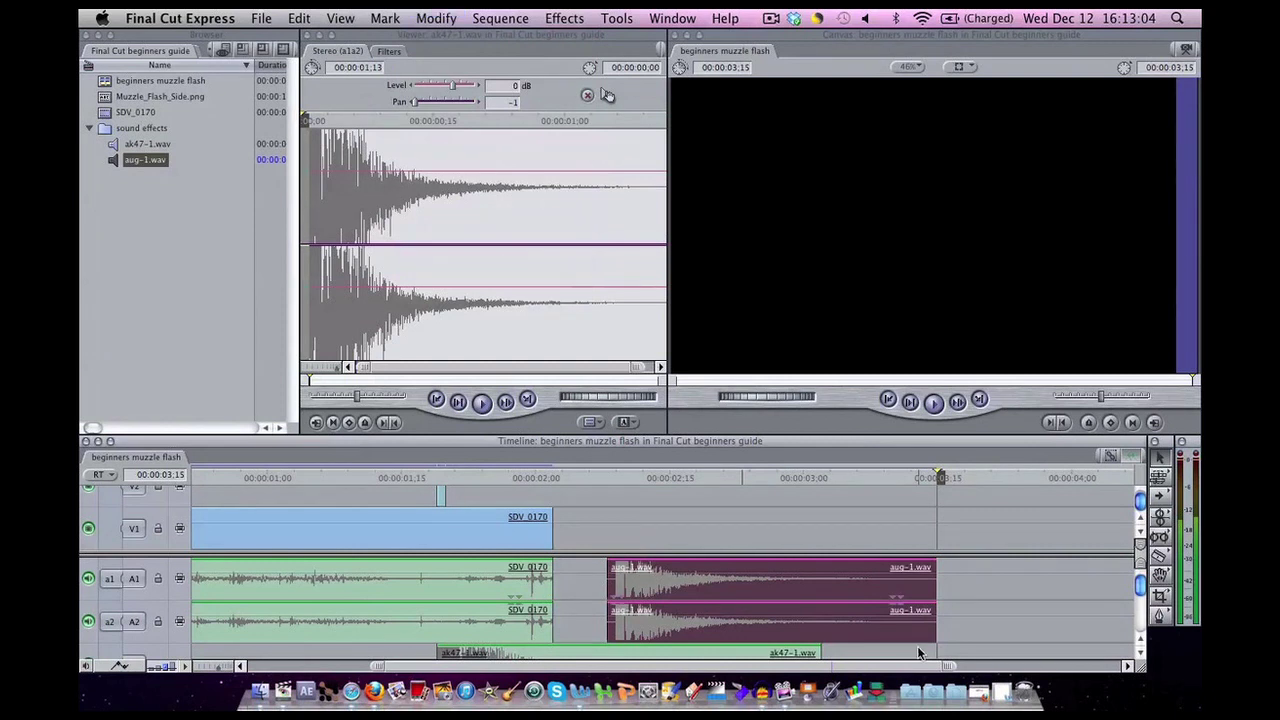
{"action": "left_click", "coordinate": [968, 626]}
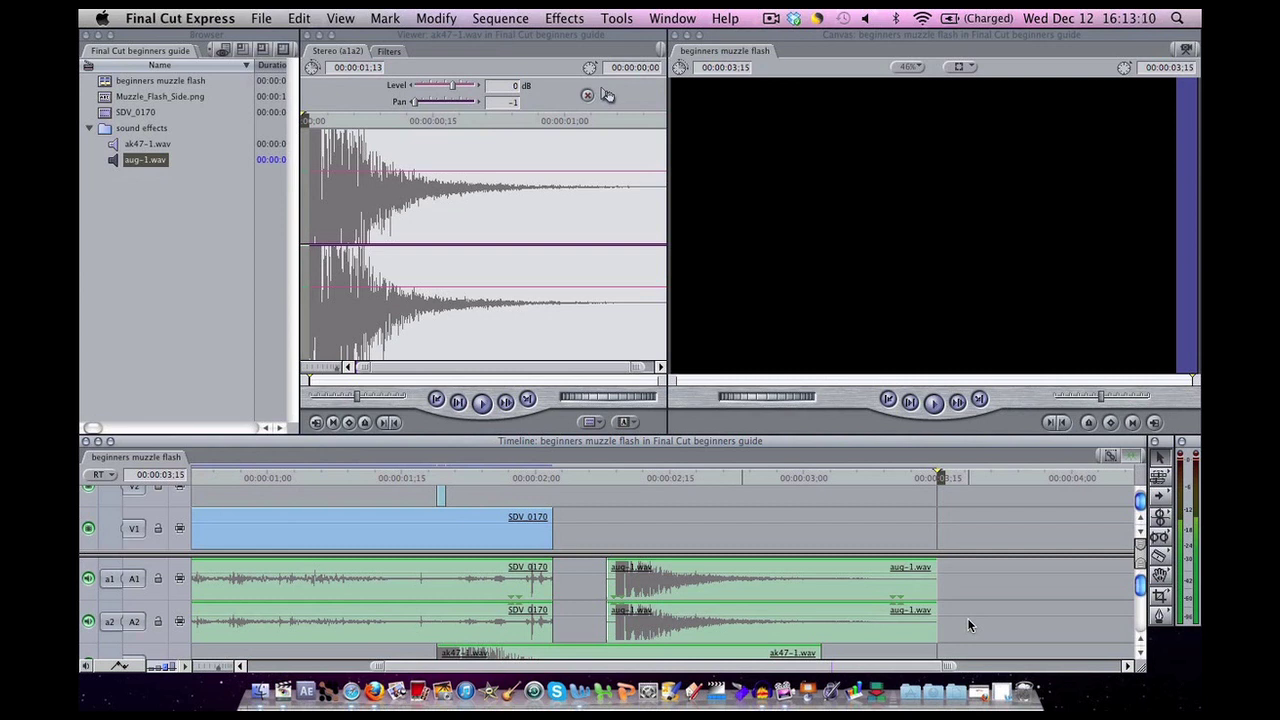
{"action": "scroll", "coordinate": [920, 522], "scroll_direction": "left", "scroll_amount": 5}
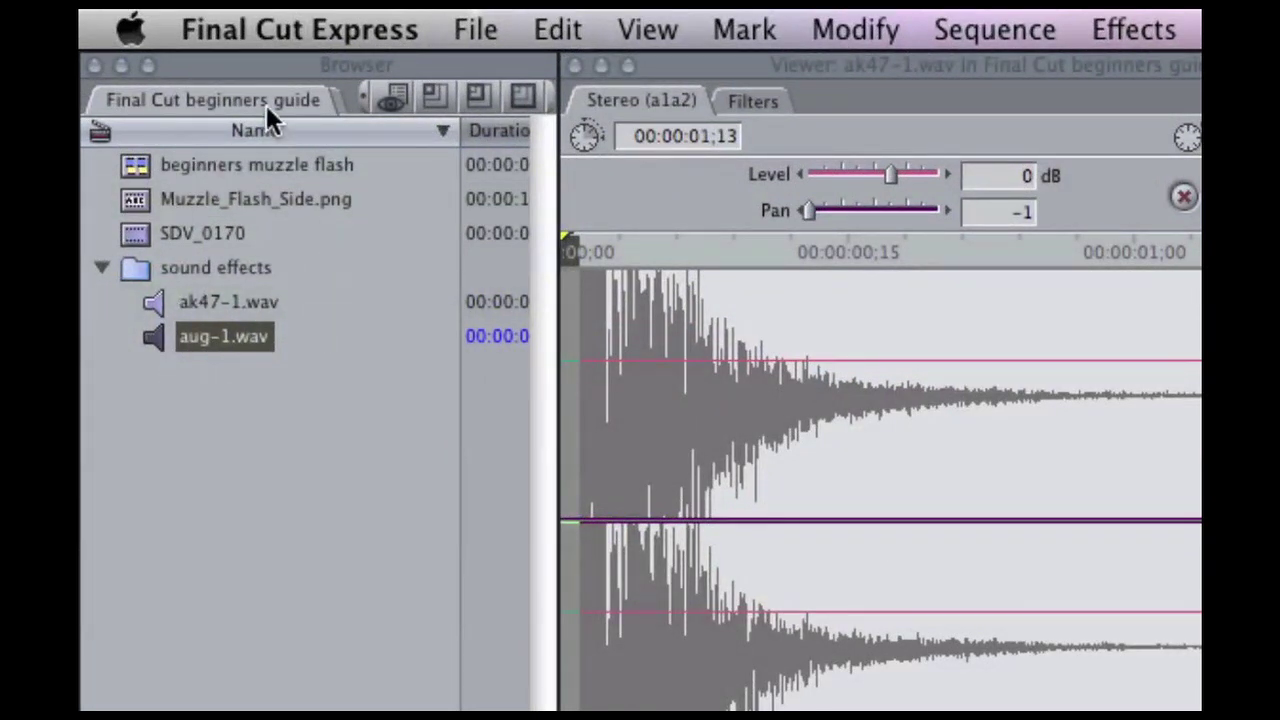
- Switch to Finder and drag Muzzle_Flash_Side from Final Cut Beginners Guide onto the desktop
{"action": "key", "text": "F9"}
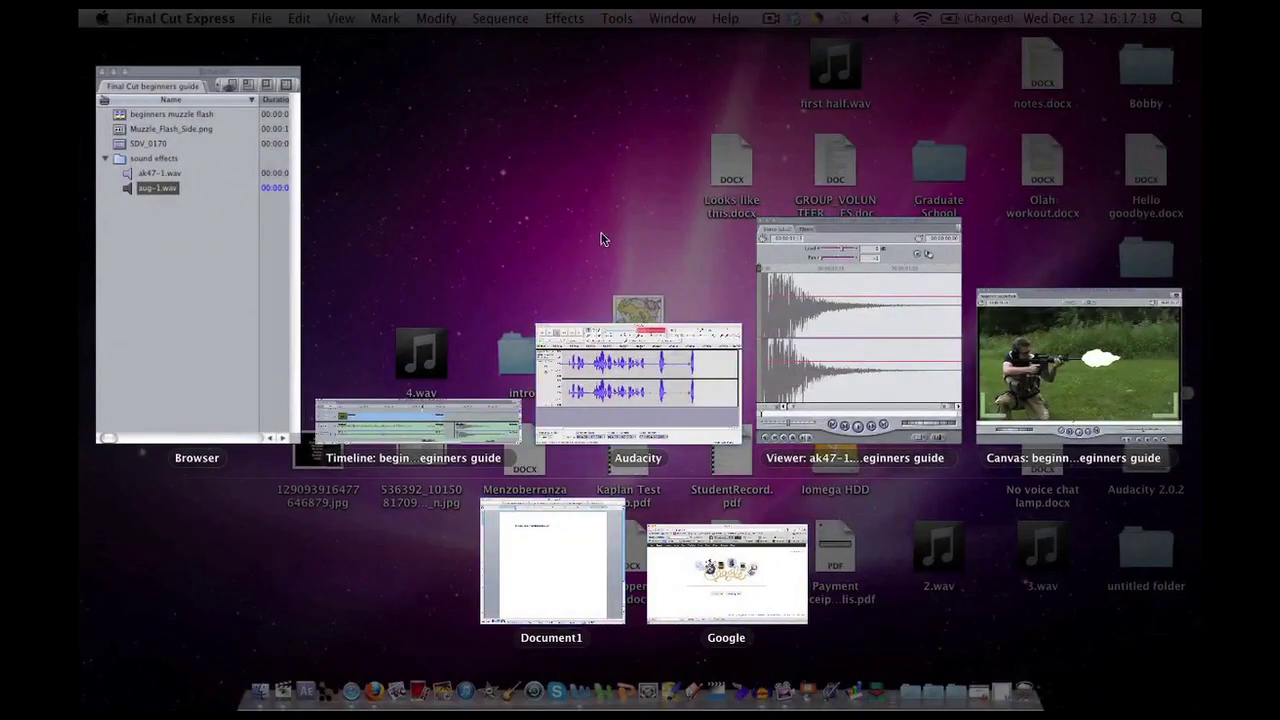
{"action": "key", "text": "F9"}
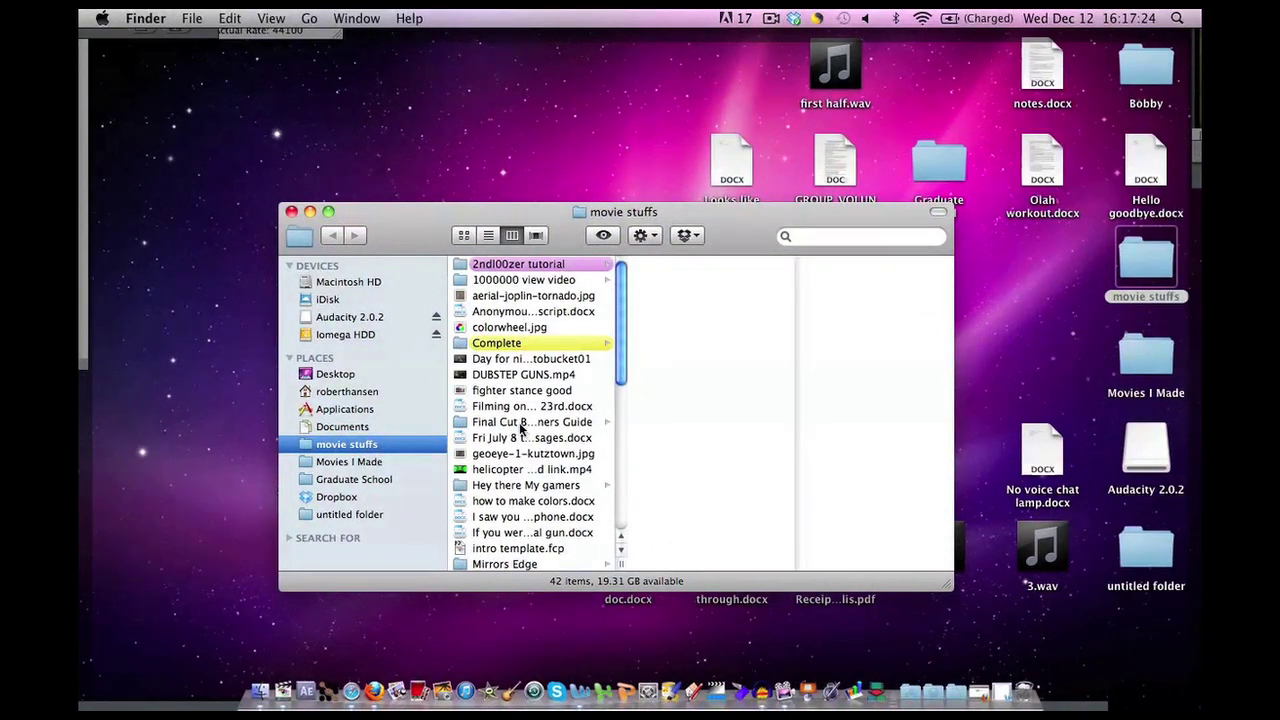
{"action": "left_click", "coordinate": [521, 423]}
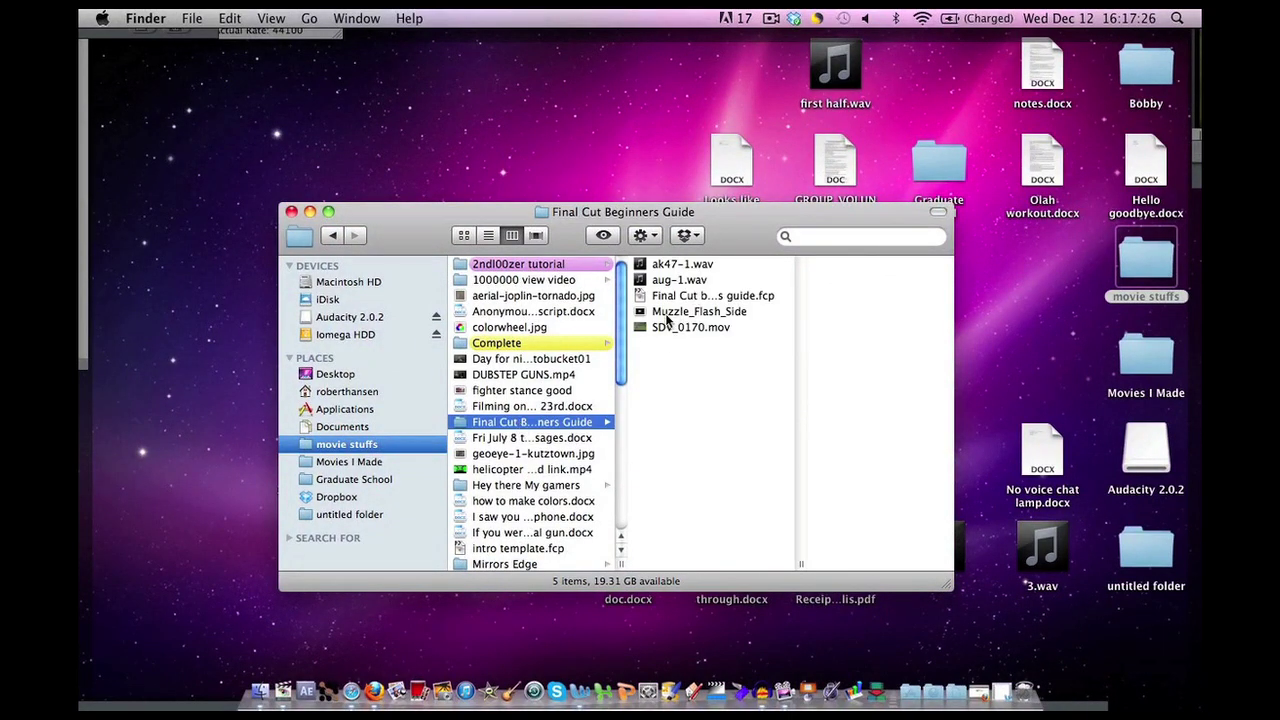
{"action": "left_click", "coordinate": [668, 312]}
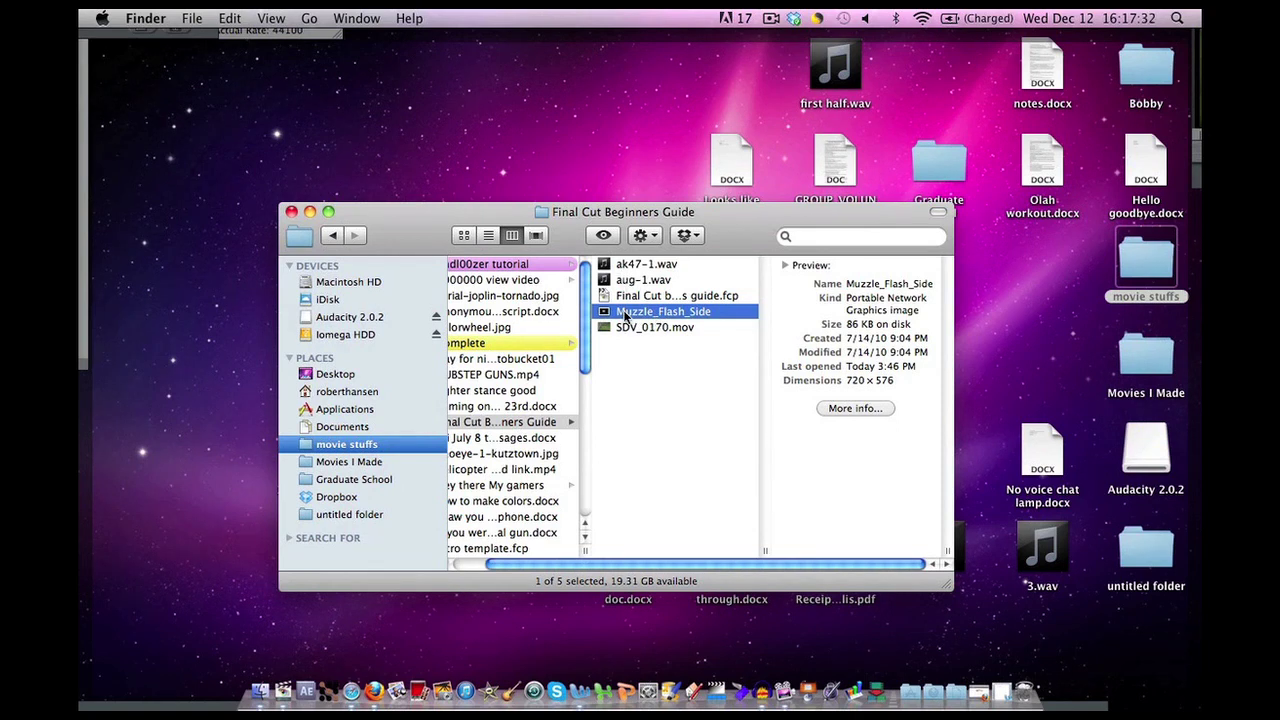
{"action": "left_click_drag", "start_coordinate": [625, 316], "coordinate": [540, 152]}
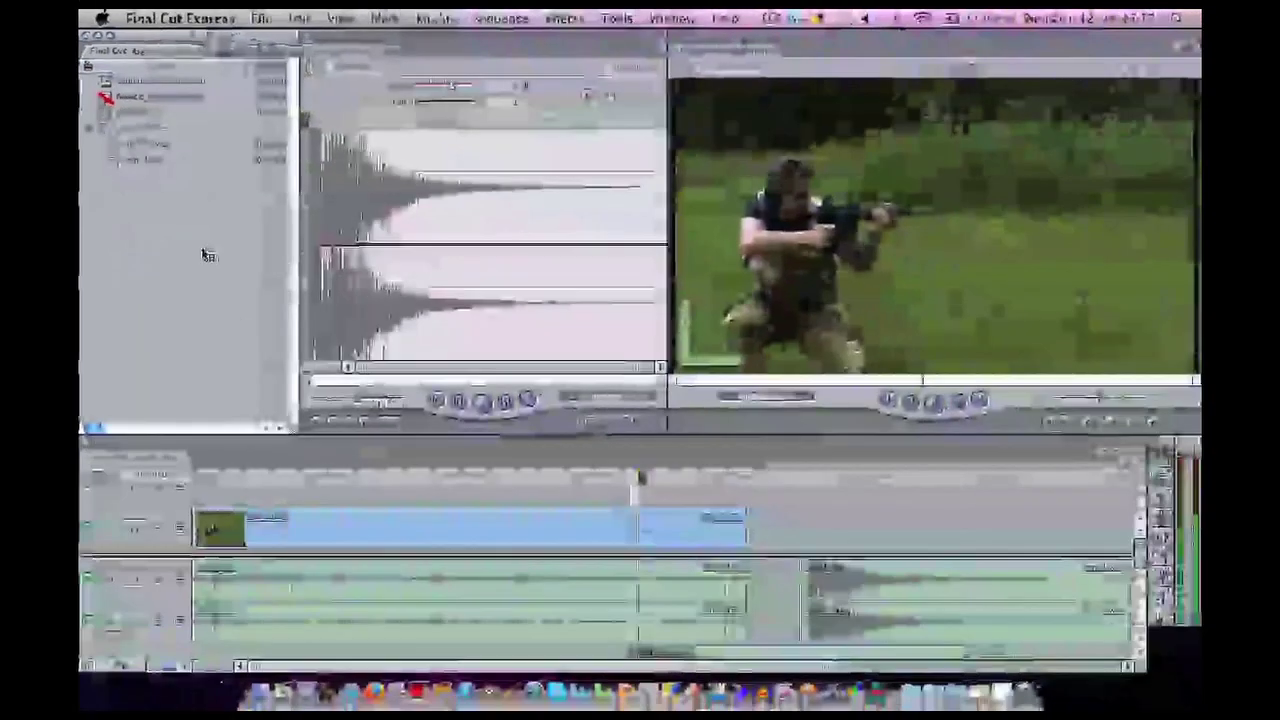
- Reconnect Muzzle_Flash_Side.png through Reconnect Media, locating and connecting the desktop copy
{"action": "key", "text": "Left"}
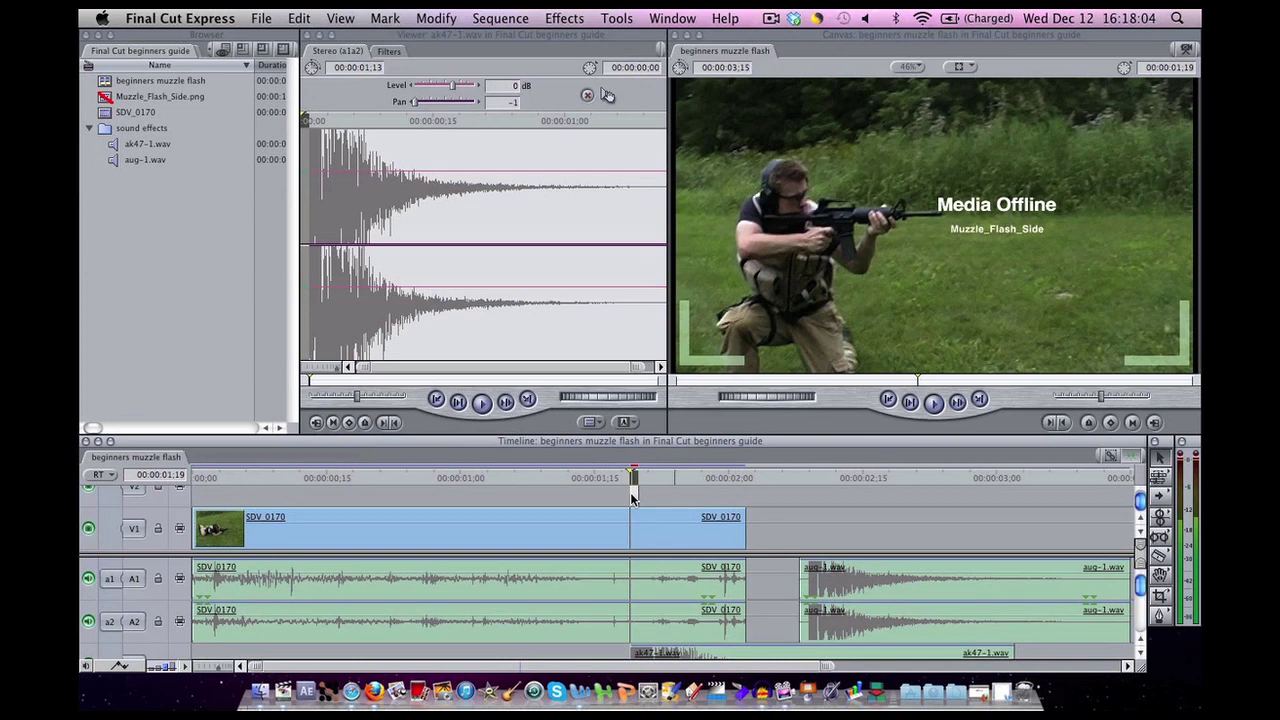
{"action": "right_click", "coordinate": [102, 97]}
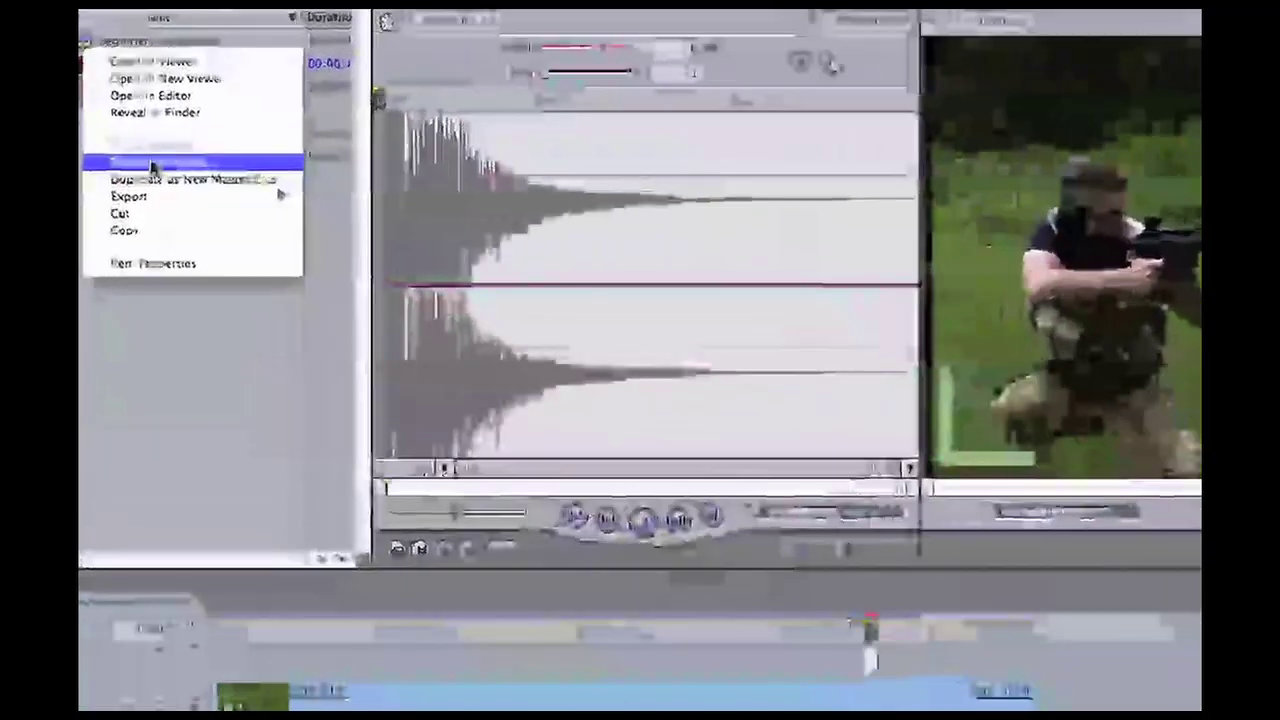
{"action": "left_click", "coordinate": [152, 163]}
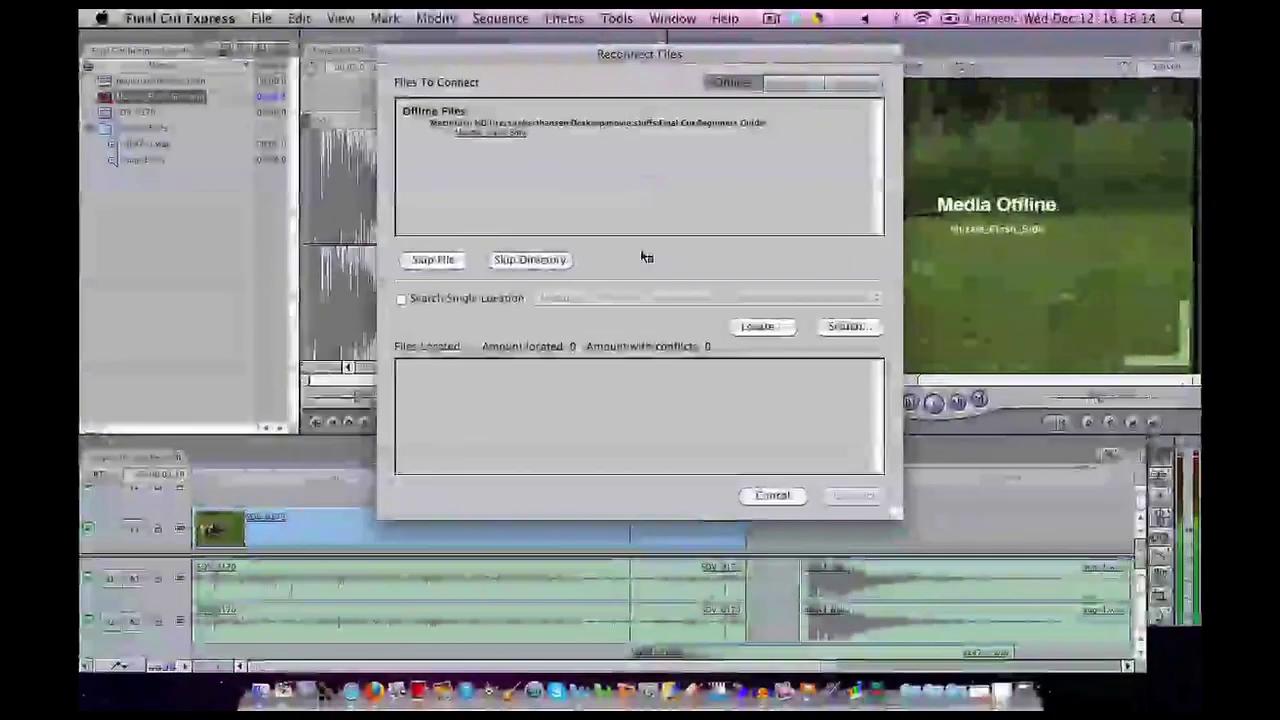
{"action": "left_click", "coordinate": [763, 326]}
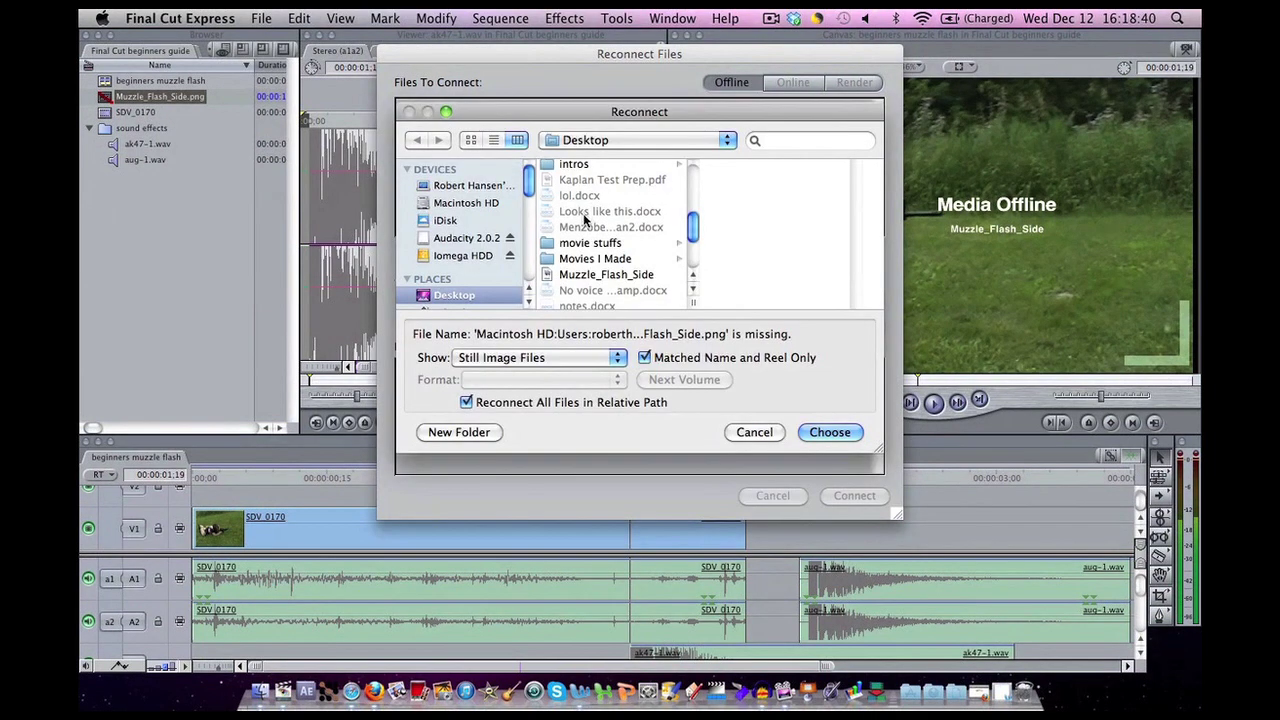
{"action": "left_click", "coordinate": [590, 275]}
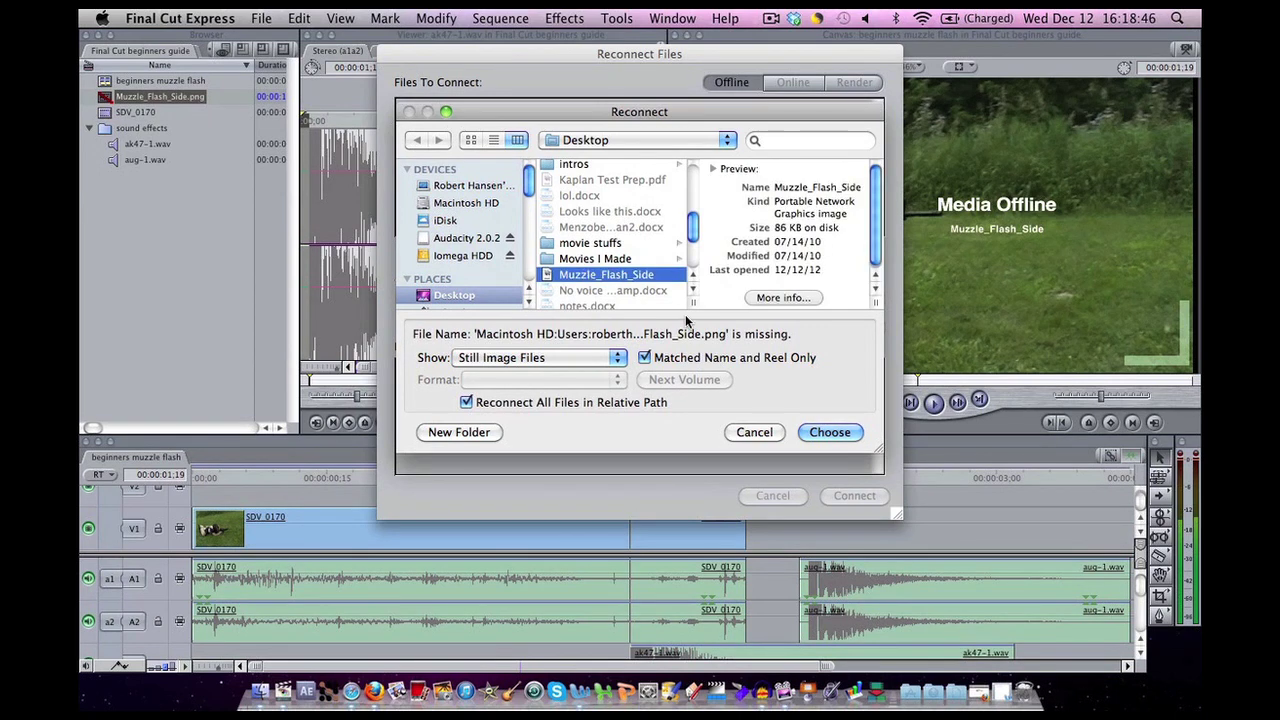
{"action": "left_click", "coordinate": [646, 358]}
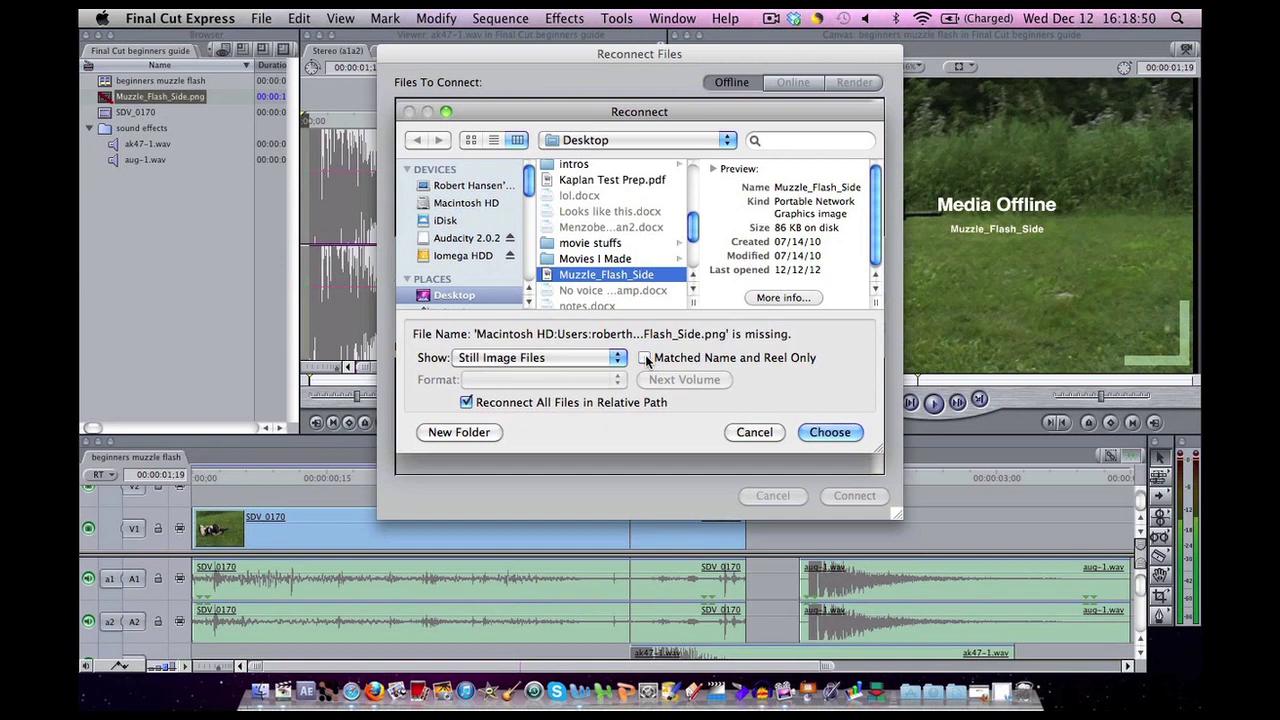
{"action": "left_click", "coordinate": [646, 358]}
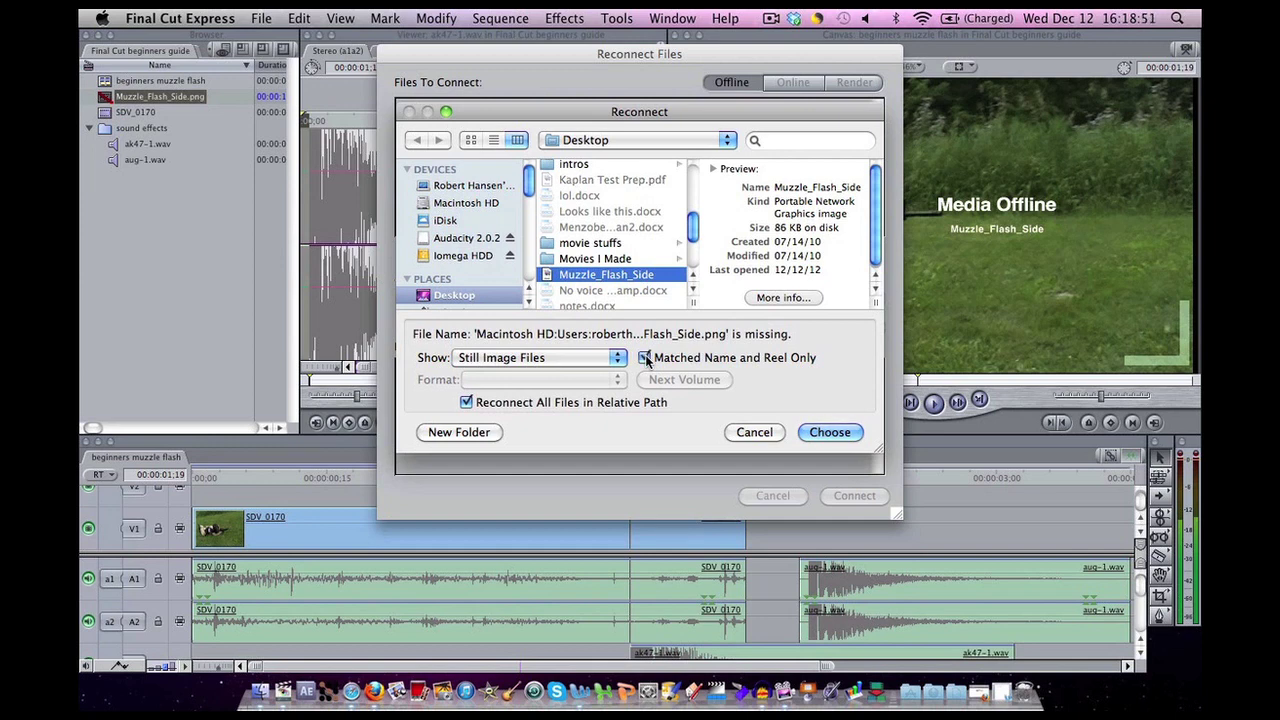
{"action": "left_click", "coordinate": [817, 436]}
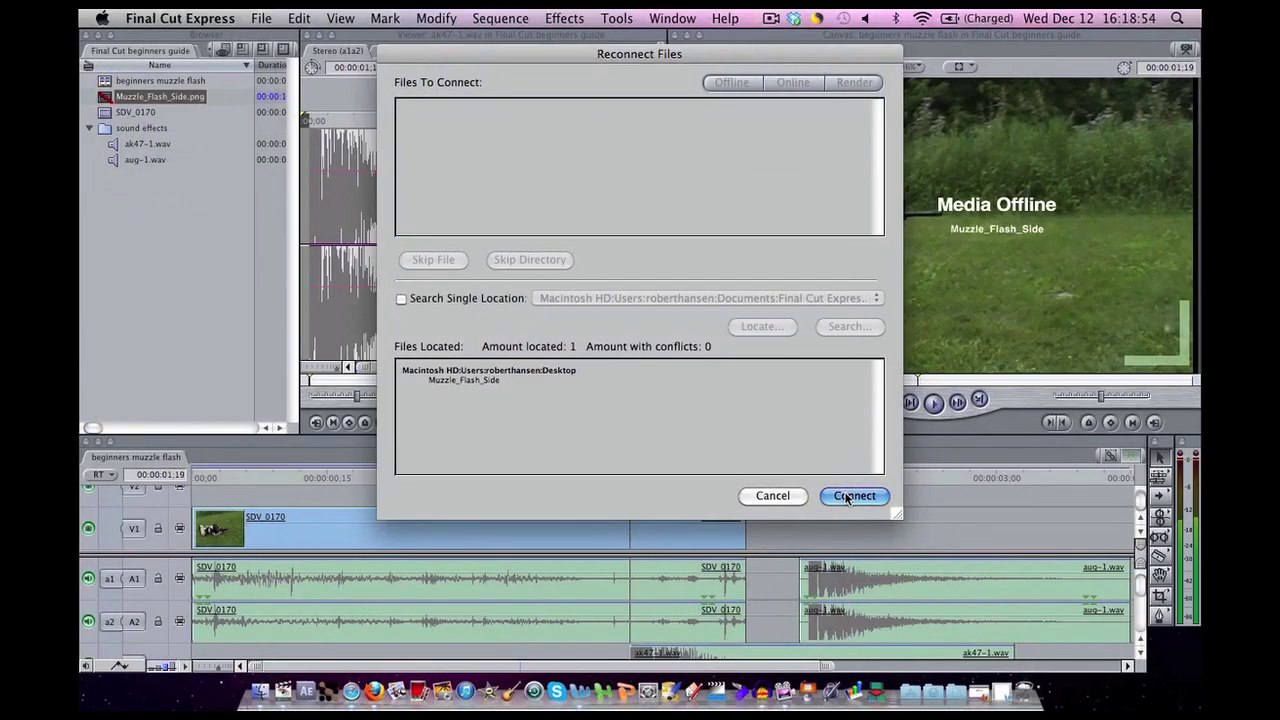
{"action": "left_click", "coordinate": [852, 496]}
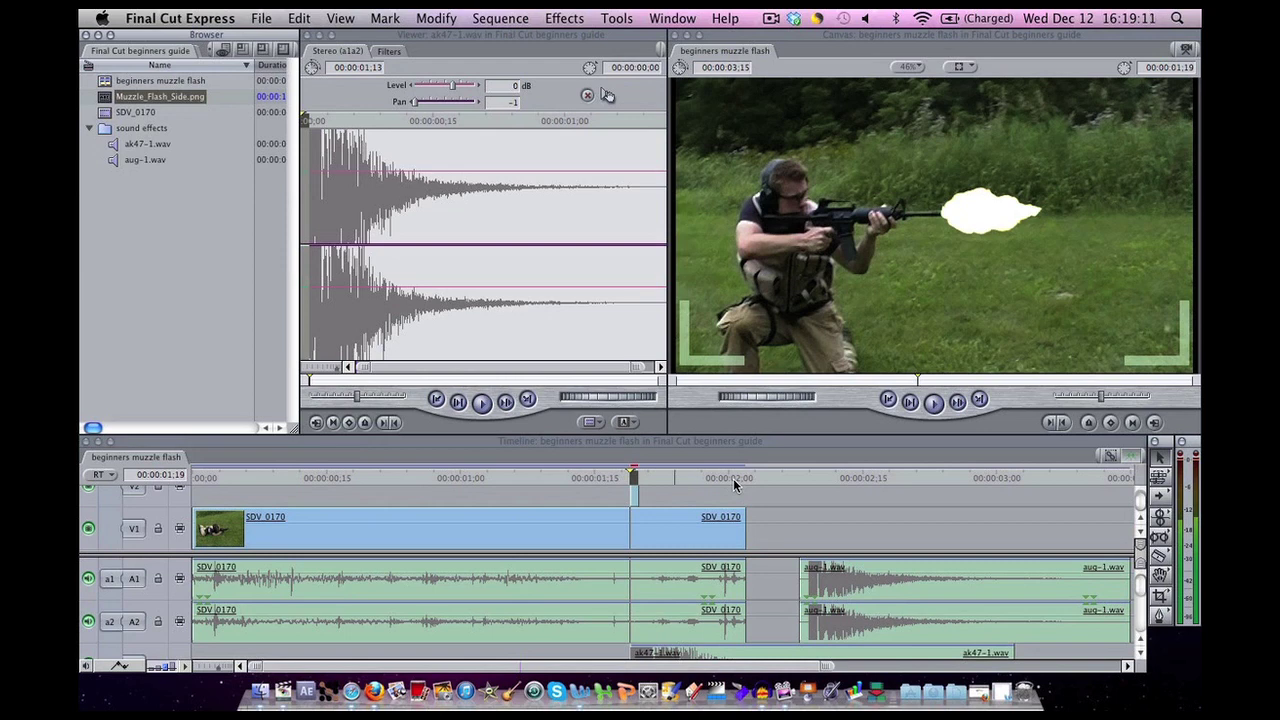
- Export the timeline sequence via File > Export > Using QuickTime Conversion
{"action": "left_click", "coordinate": [643, 447]}
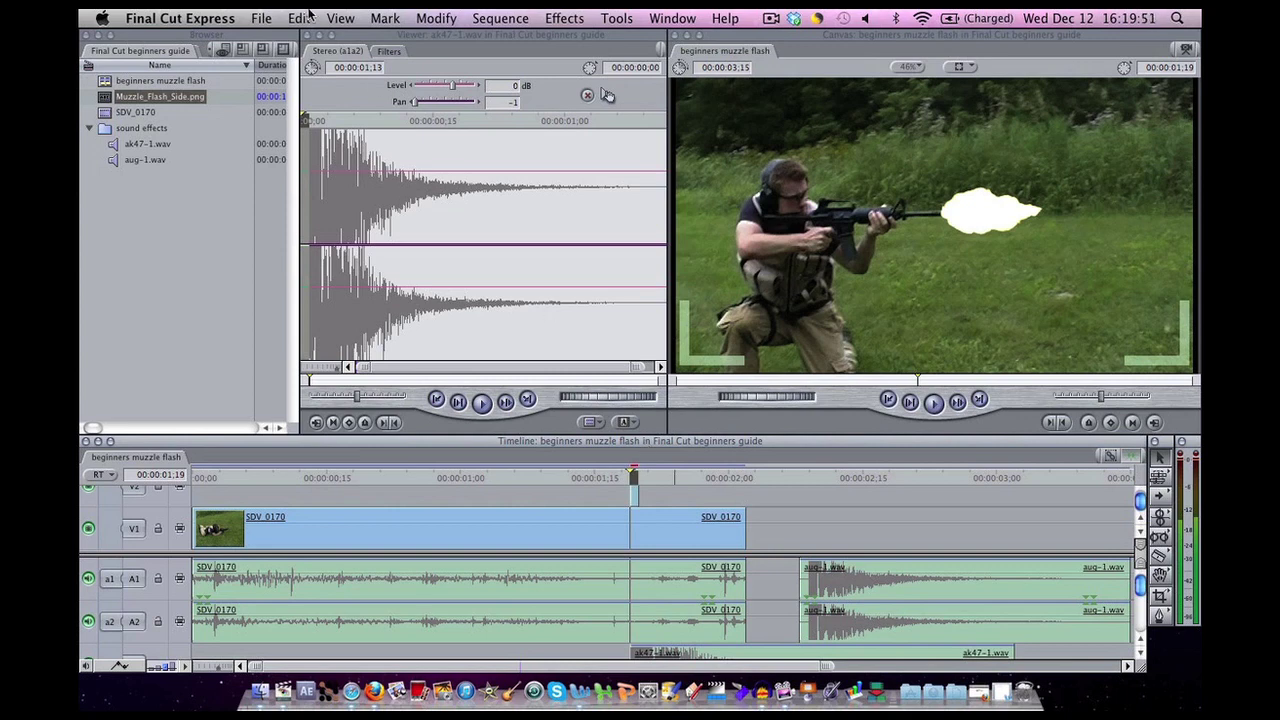
{"action": "left_click", "coordinate": [262, 18]}
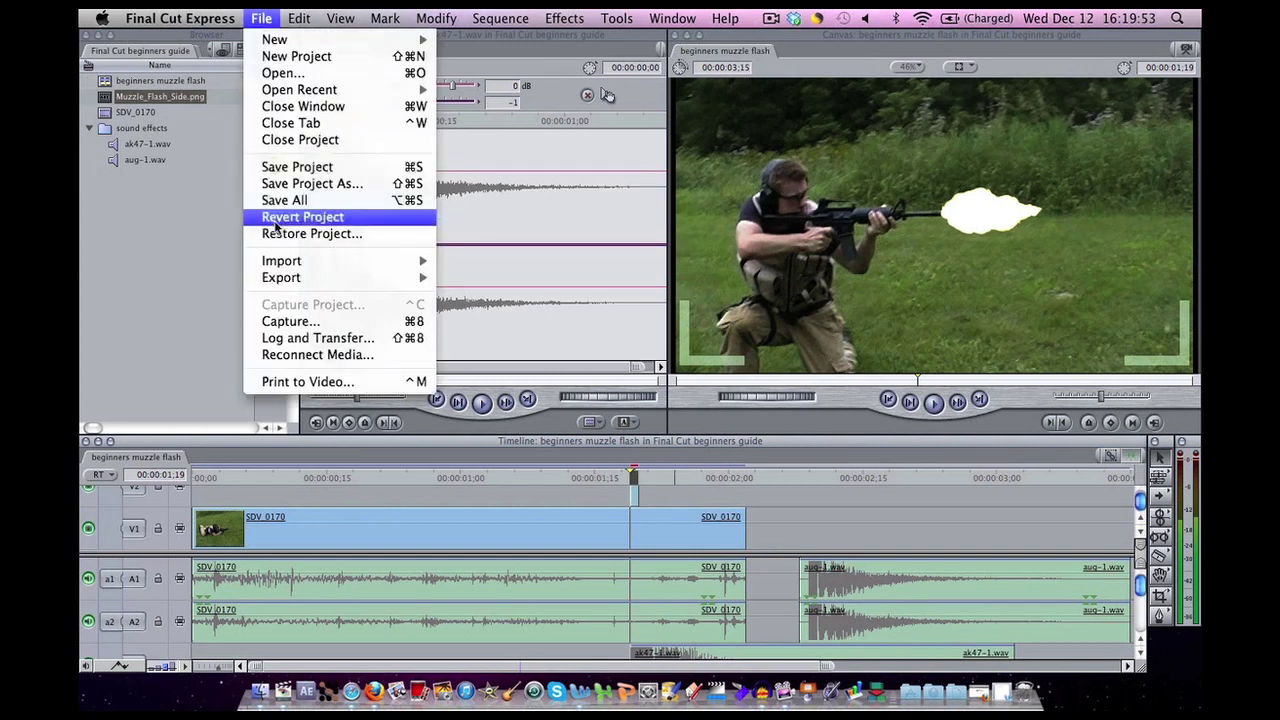
{"action": "mouse_move", "coordinate": [290, 278]}
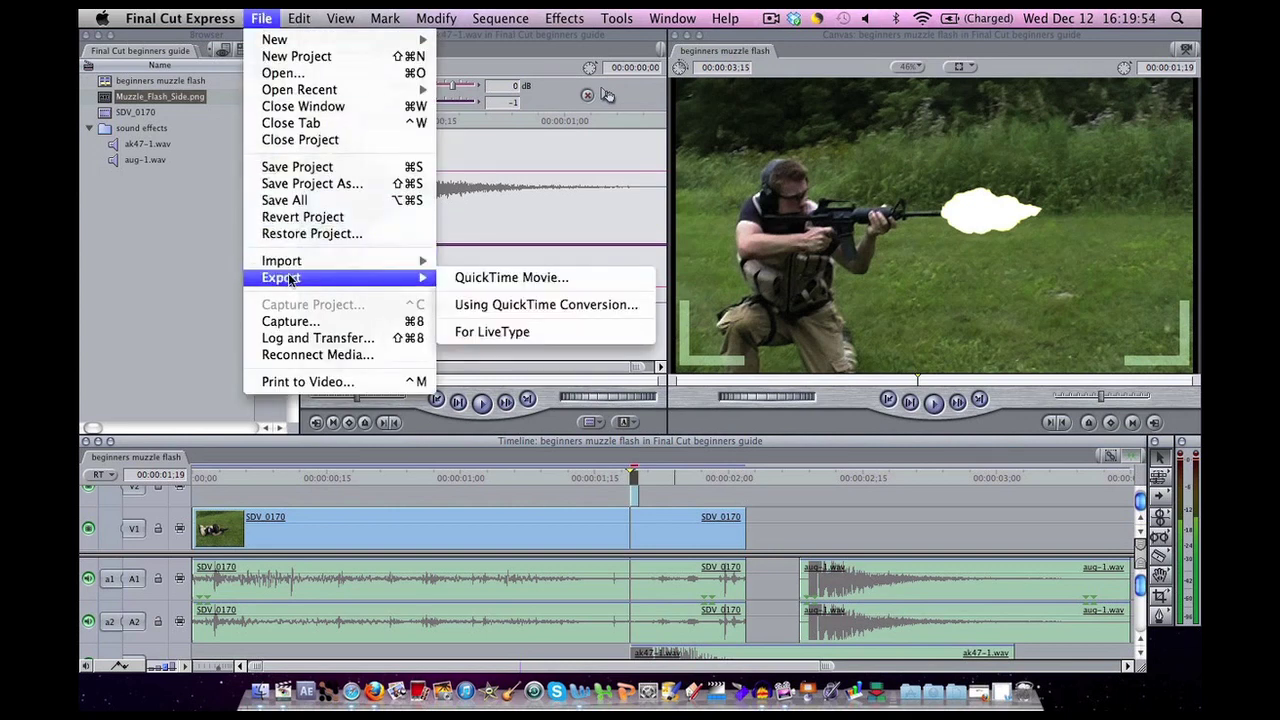
{"action": "left_click", "coordinate": [538, 311]}
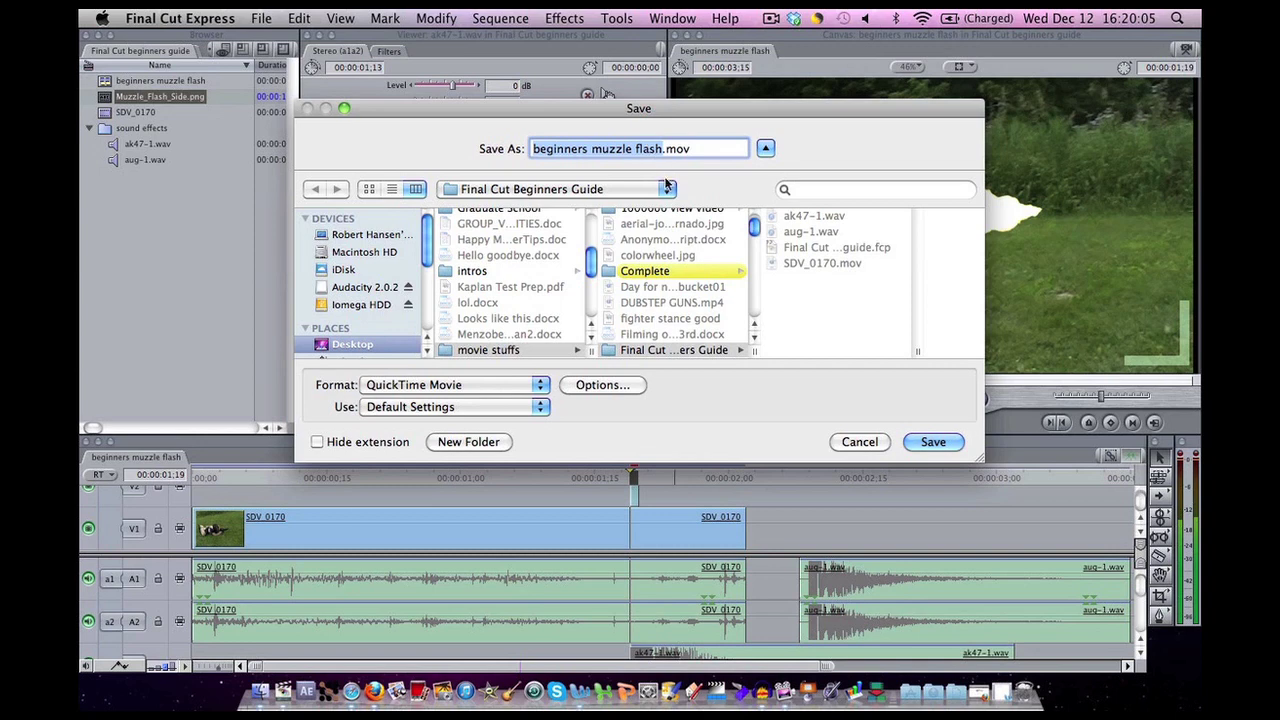
- In Video Settings, keep H.264 compression and set quality to Best
{"action": "left_click", "coordinate": [590, 384]}
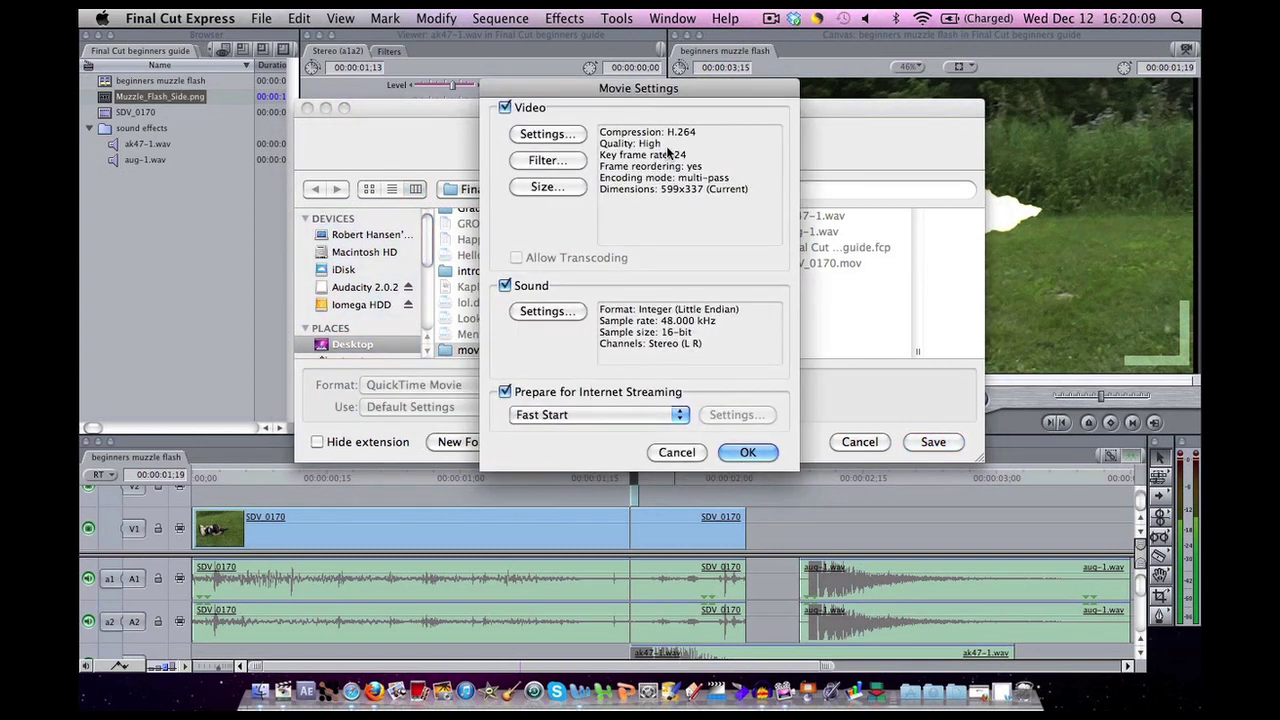
{"action": "left_click", "coordinate": [548, 134]}
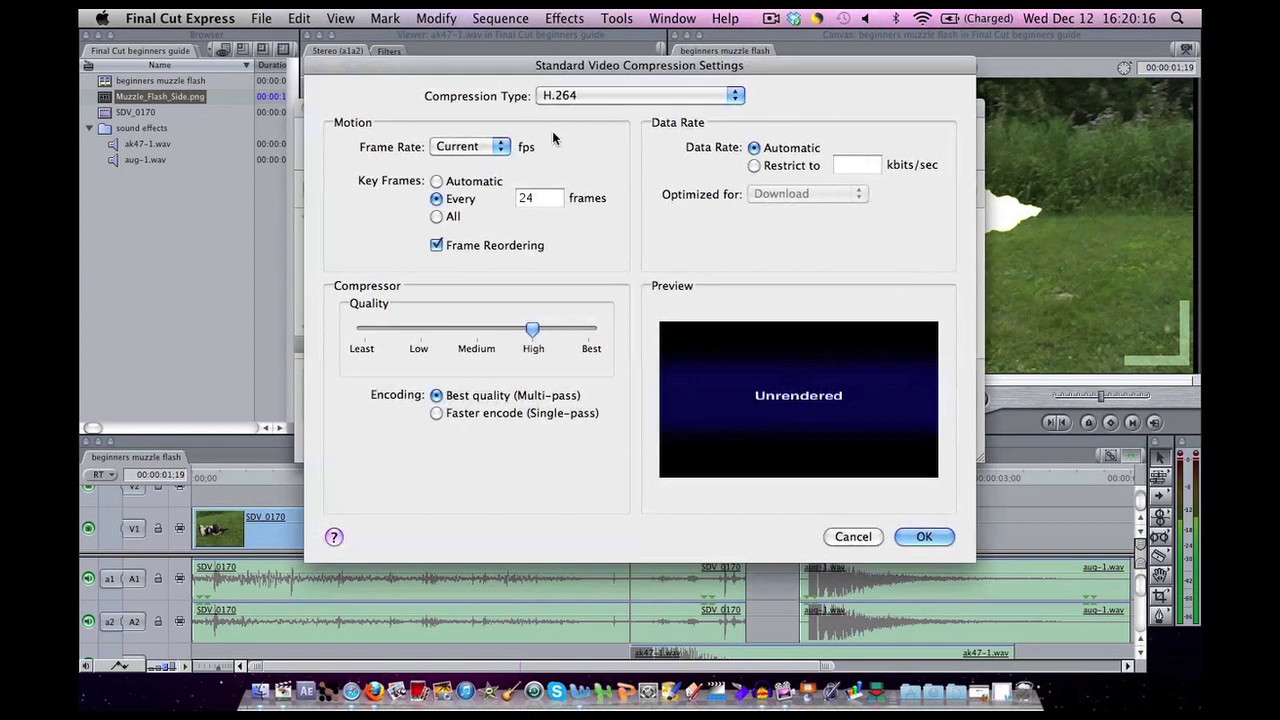
{"action": "left_click", "coordinate": [592, 330]}
{"action": "left_click", "coordinate": [737, 96]}
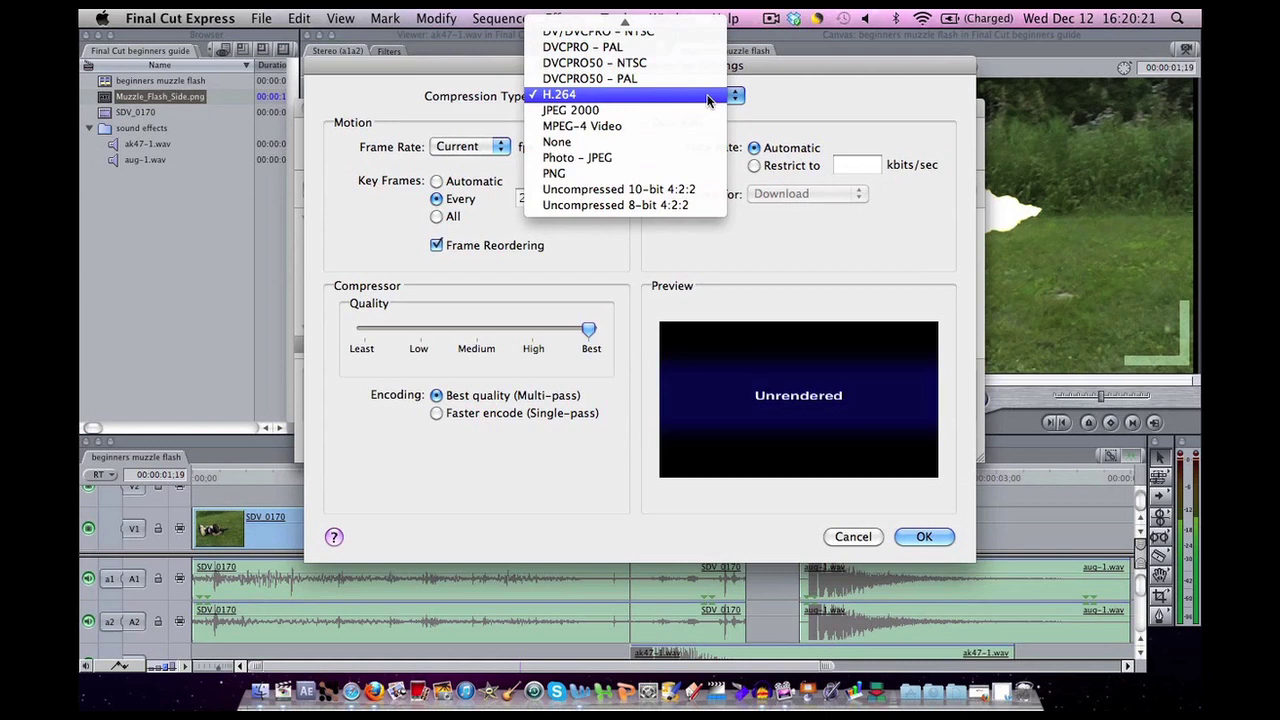
{"action": "left_click", "coordinate": [708, 100]}
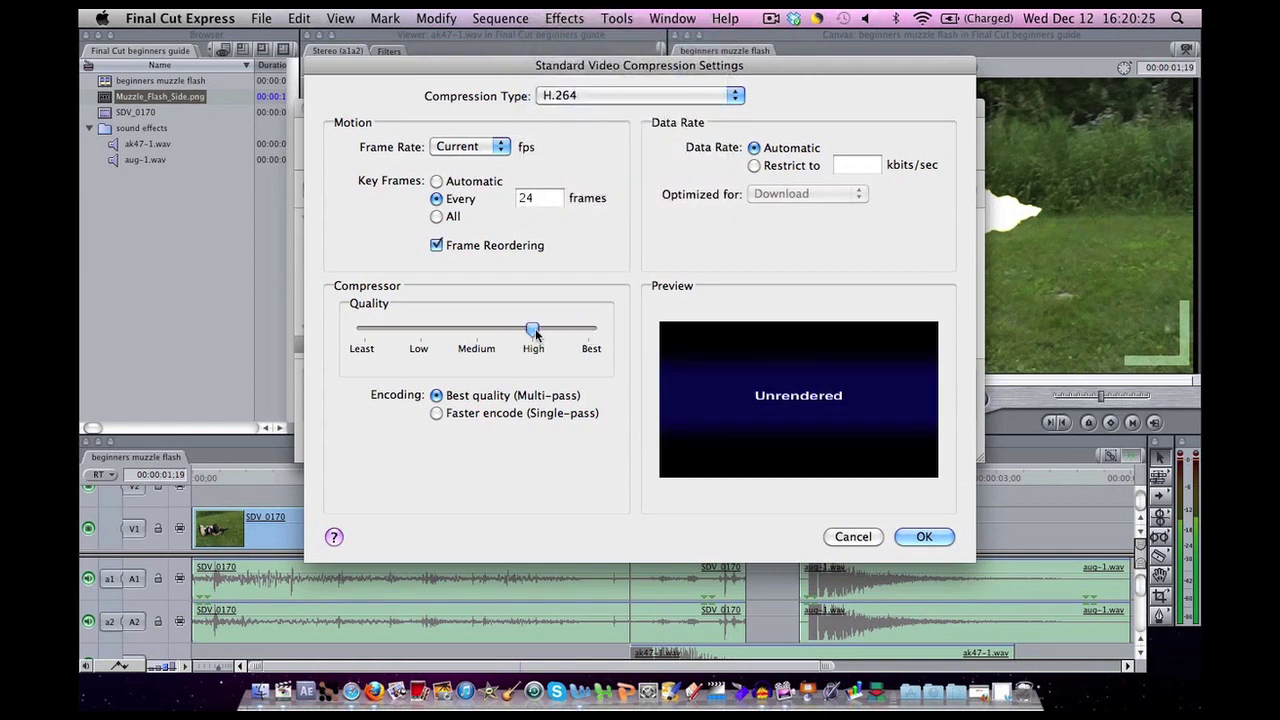
{"action": "left_click_drag", "start_coordinate": [532, 330], "coordinate": [591, 330]}
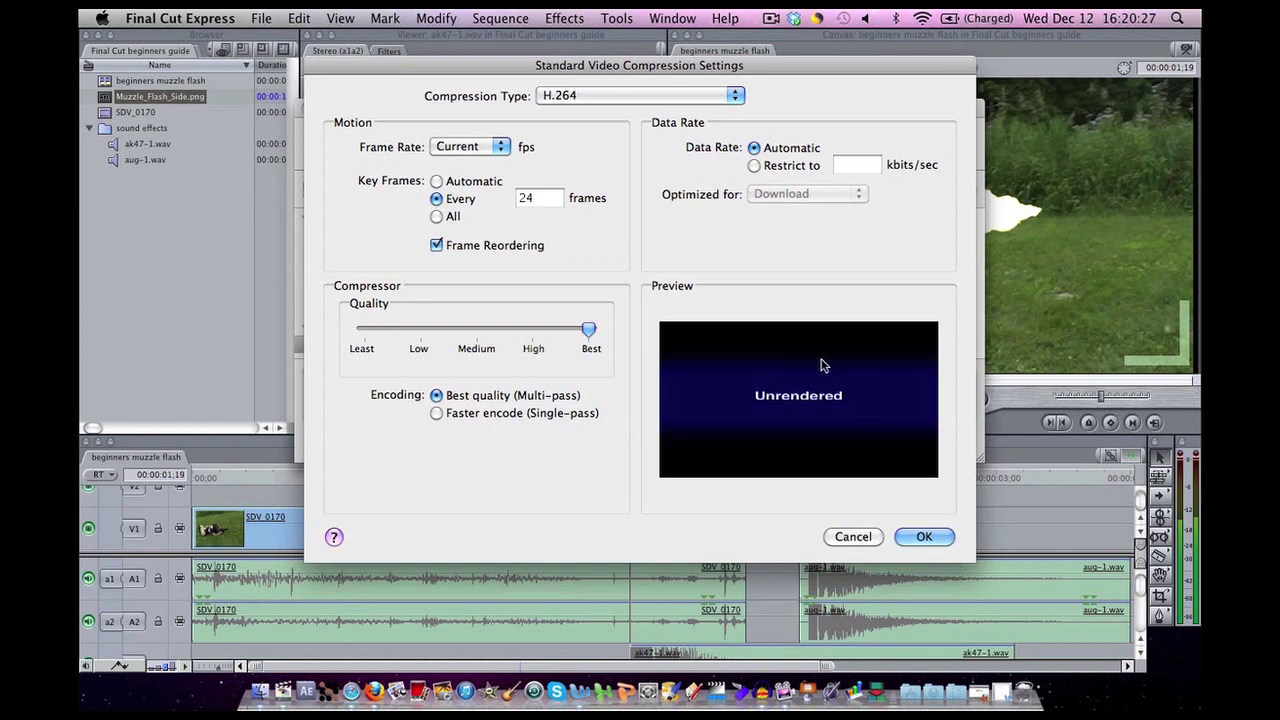
{"action": "left_click", "coordinate": [920, 537]}
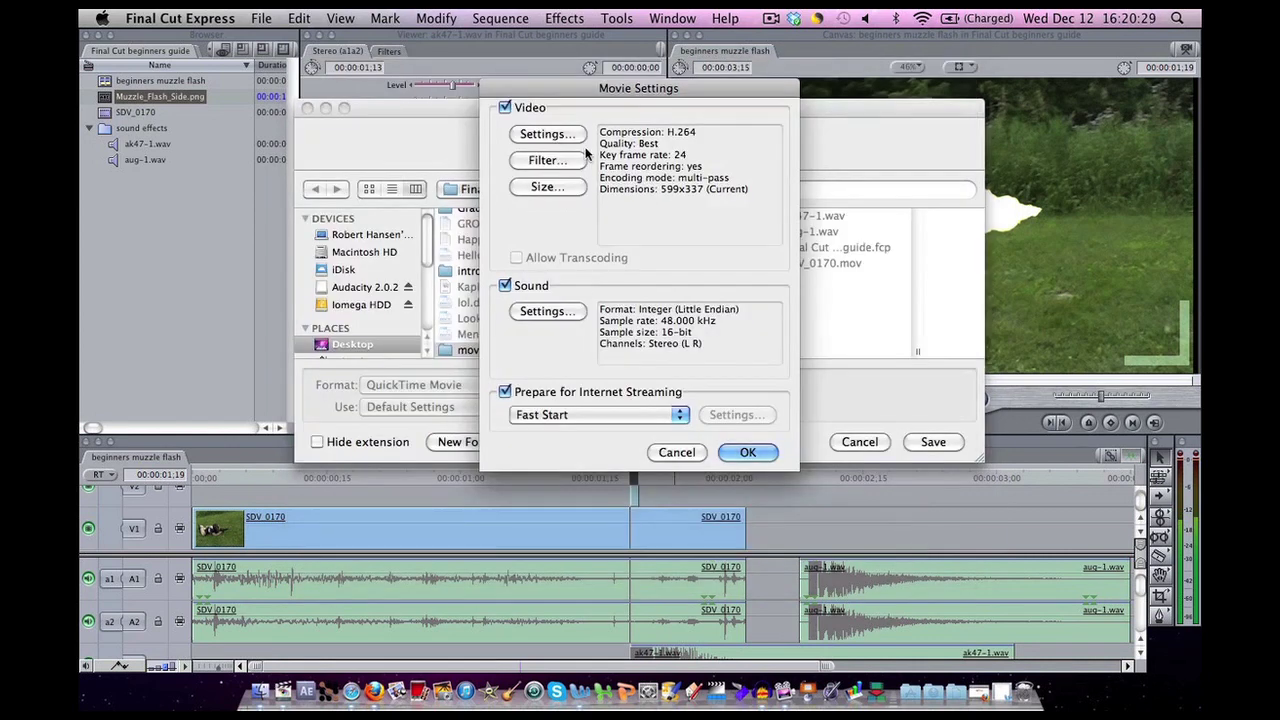
- Set export size to HD 1280 x 720 16:9, preserving aspect ratio by Crop, with deinterlacing
{"action": "left_click", "coordinate": [555, 186]}
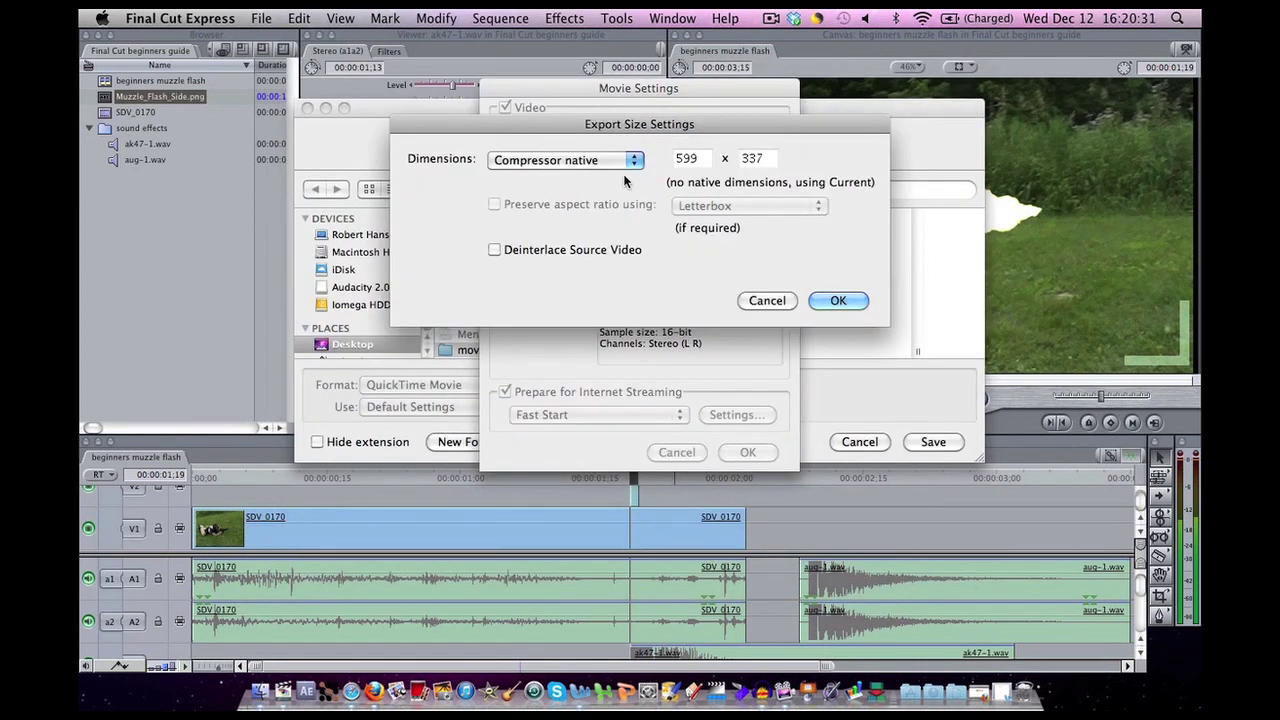
{"action": "left_click", "coordinate": [633, 162]}
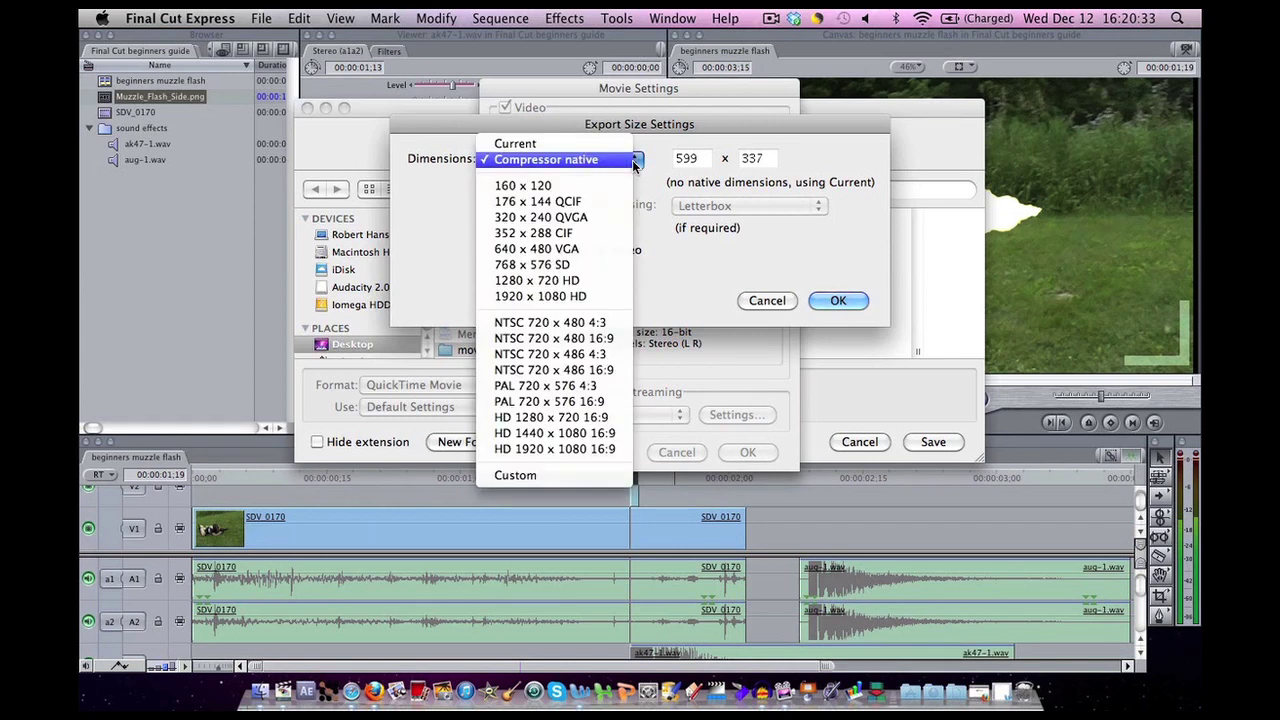
{"action": "left_click", "coordinate": [617, 421]}
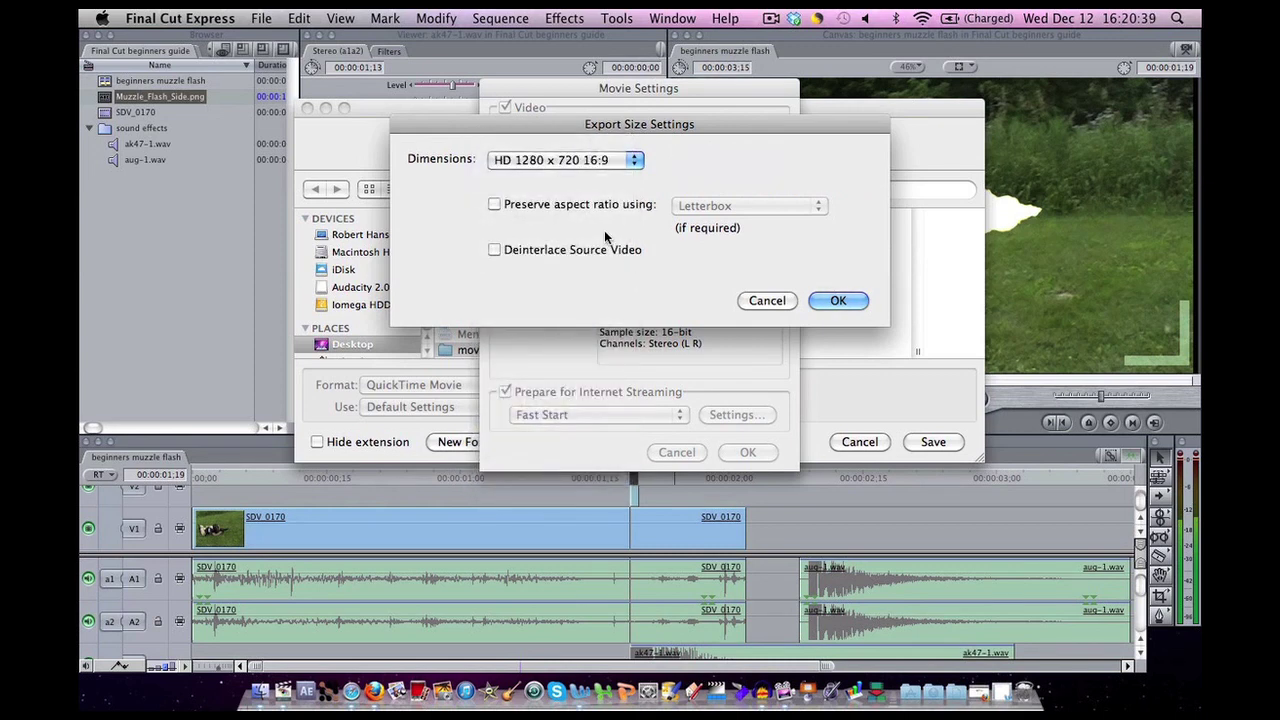
{"action": "left_click", "coordinate": [495, 205]}
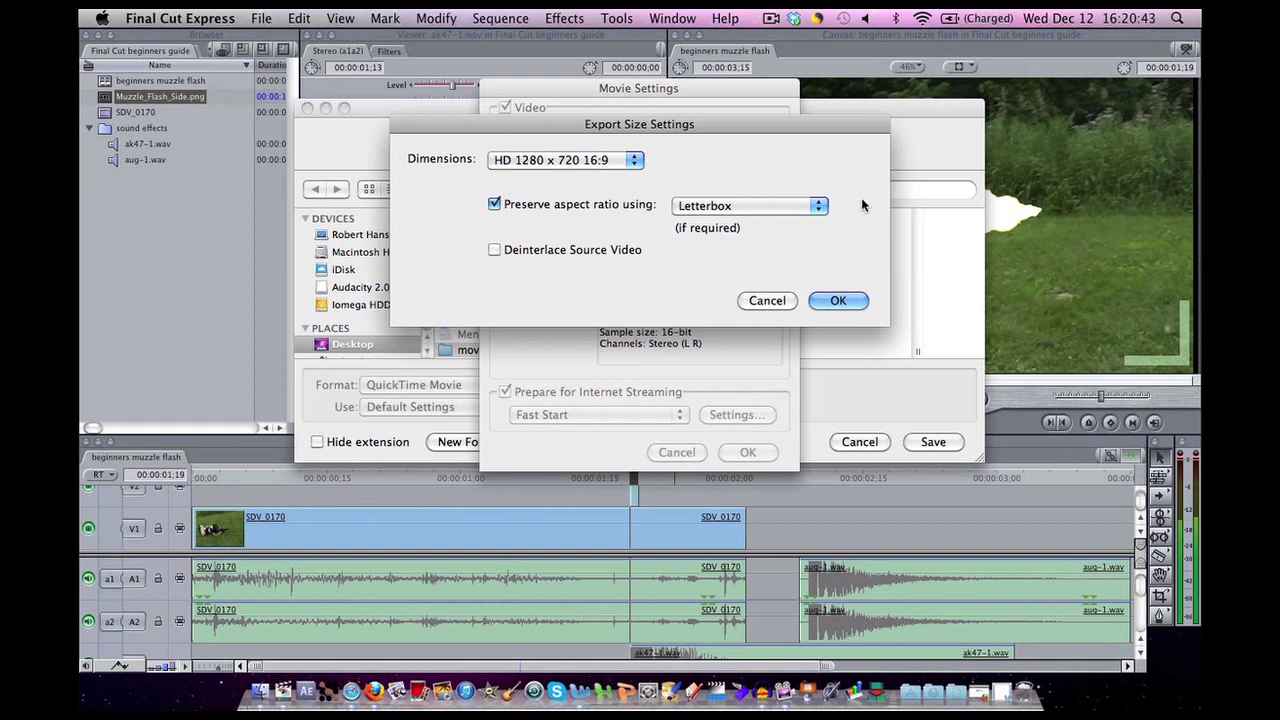
{"action": "left_click", "coordinate": [785, 206]}
{"action": "left_click", "coordinate": [719, 225]}
{"action": "left_click", "coordinate": [494, 252]}
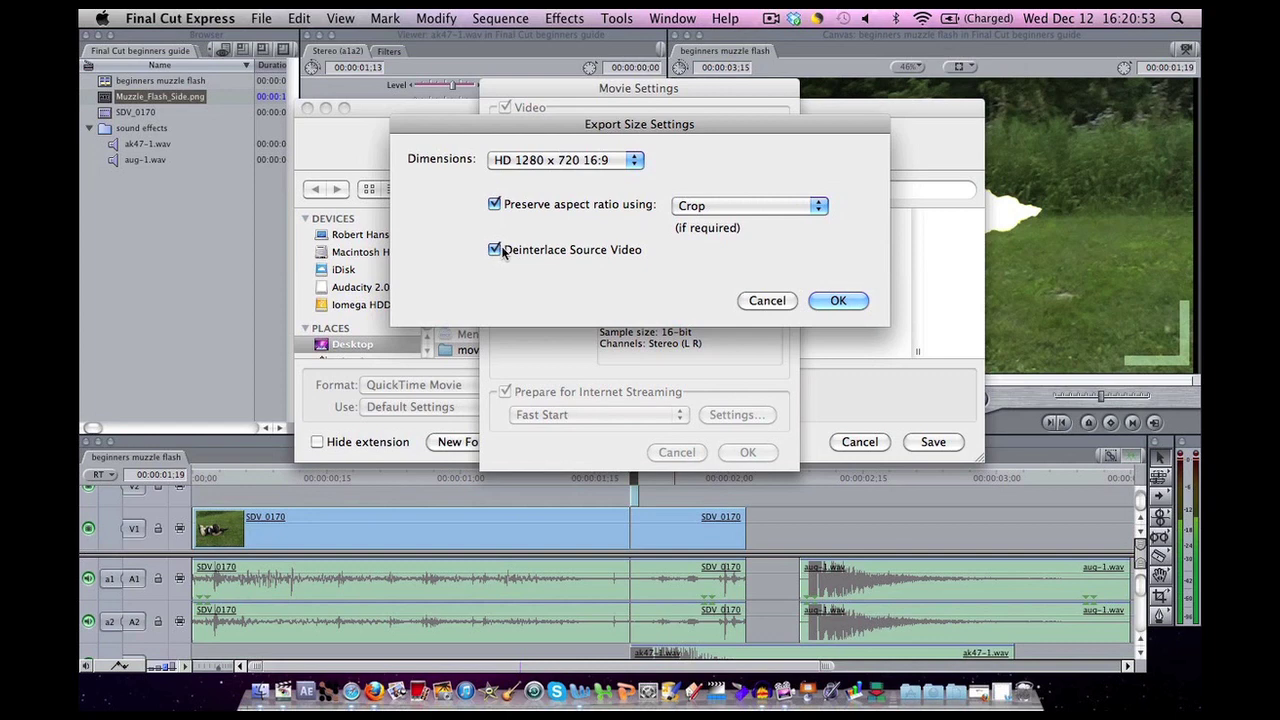
{"action": "left_click", "coordinate": [836, 301]}
- Choose AAC format, stereo channels, 44.100 kHz rate, Best quality and 192 kbps in Sound Settings
{"action": "left_click", "coordinate": [836, 301]}
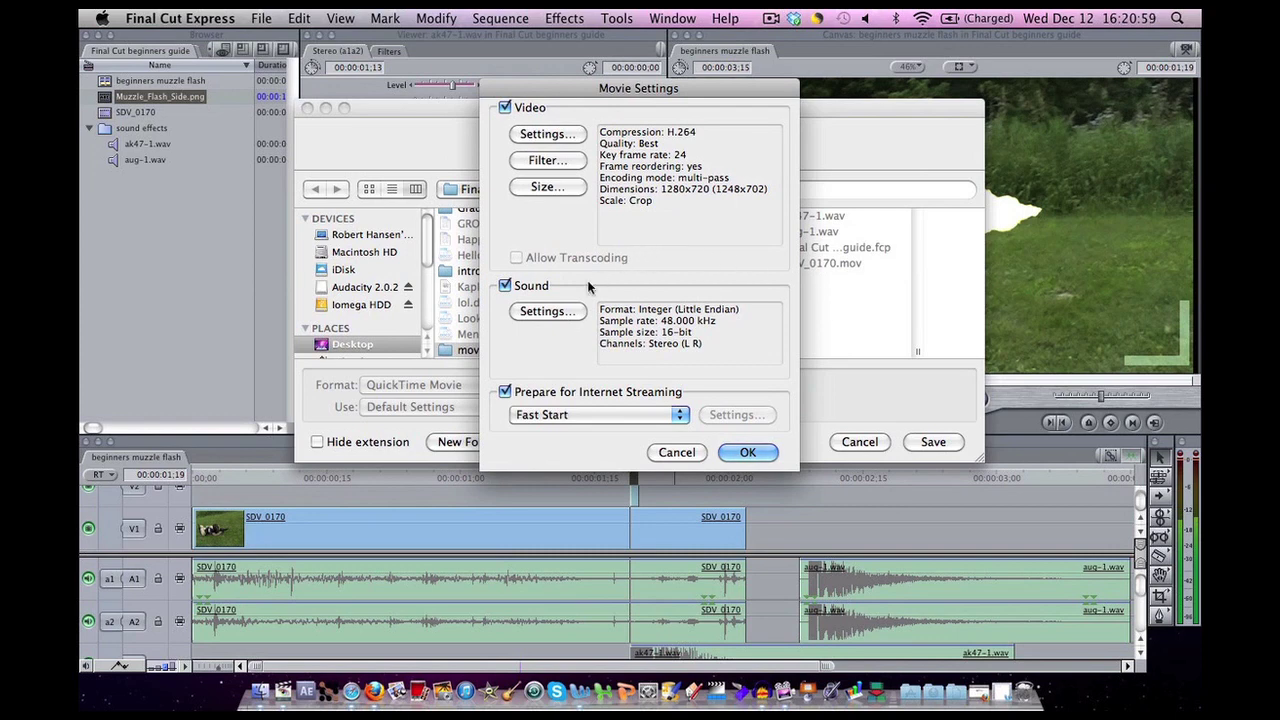
{"action": "left_click", "coordinate": [547, 313]}
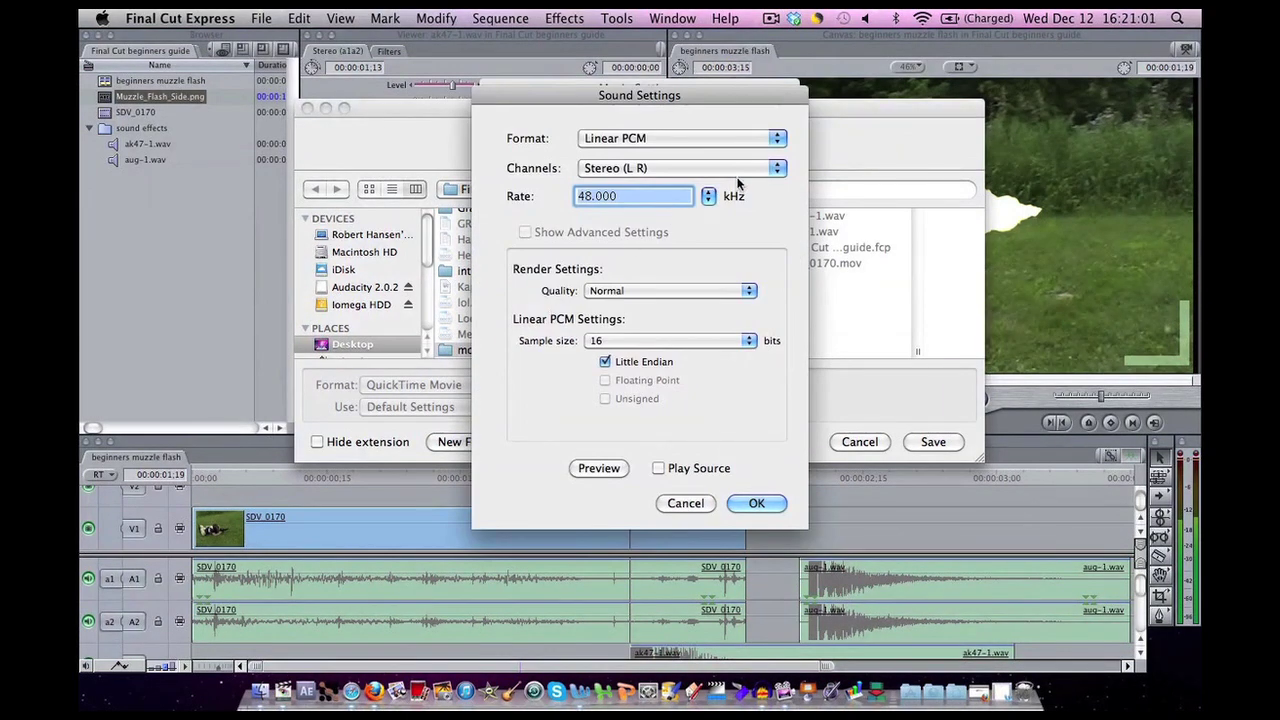
{"action": "left_click", "coordinate": [776, 138]}
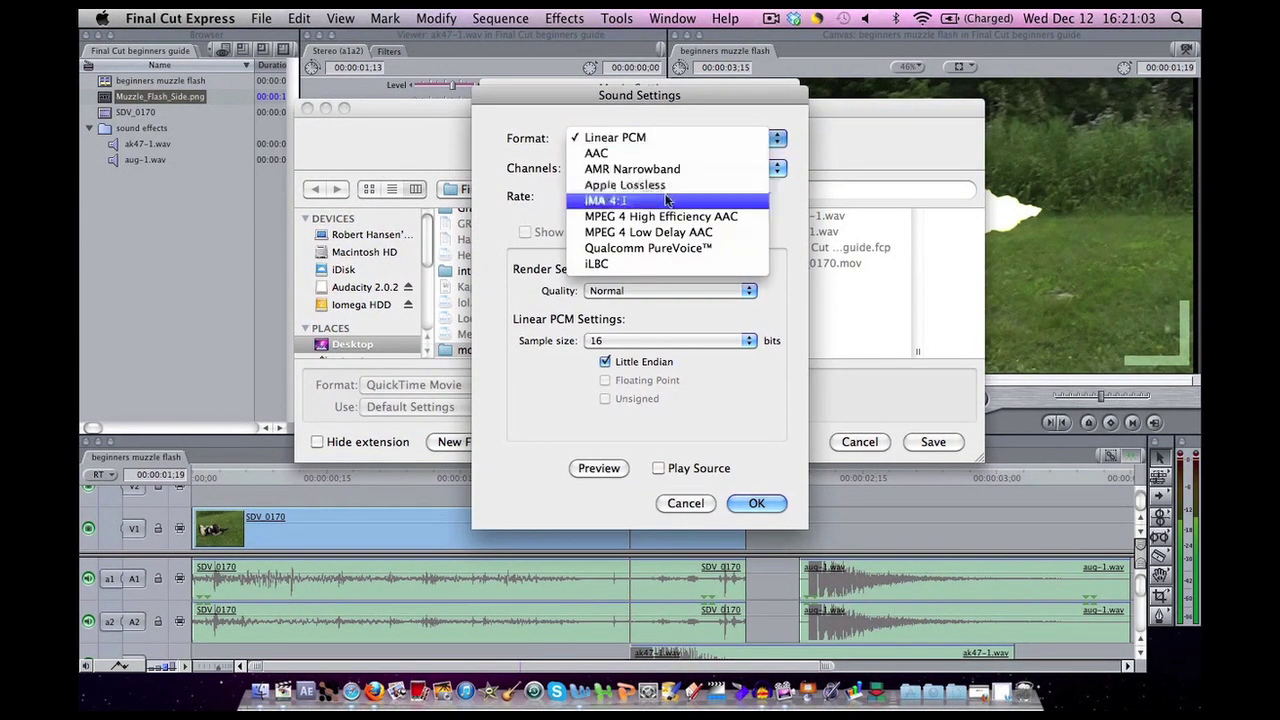
{"action": "left_click", "coordinate": [666, 153]}
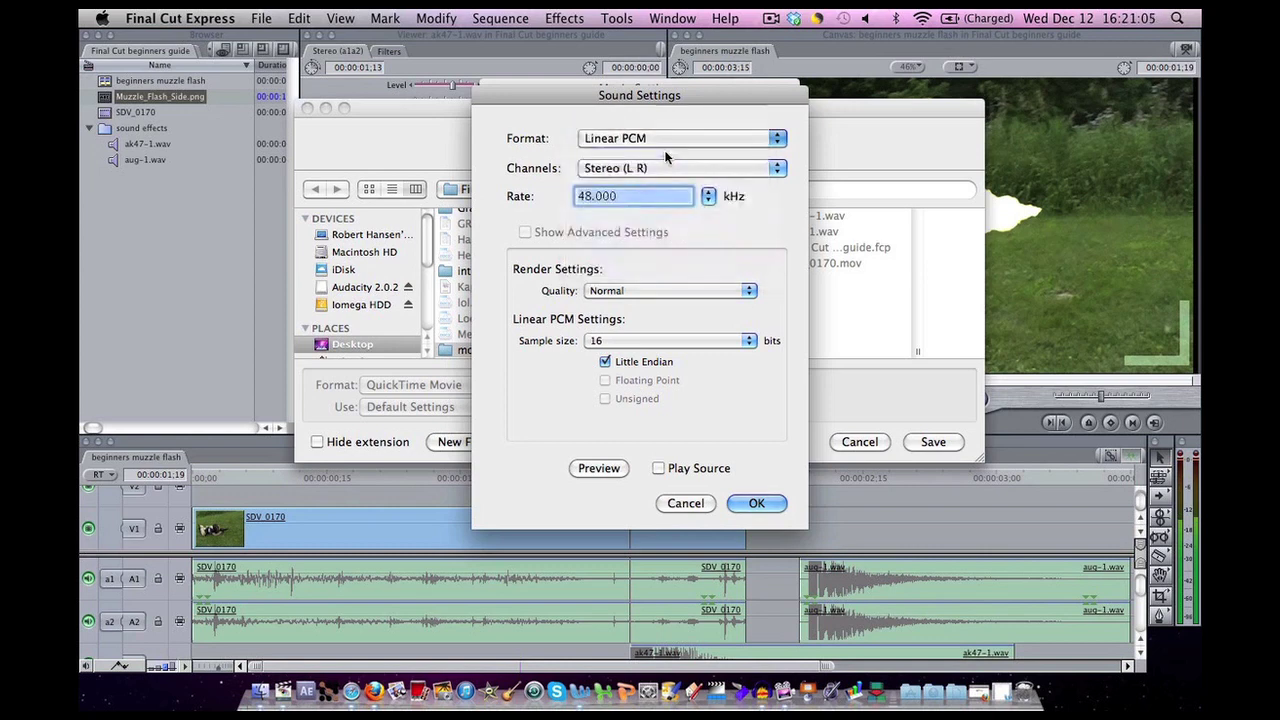
{"action": "left_click", "coordinate": [777, 169]}
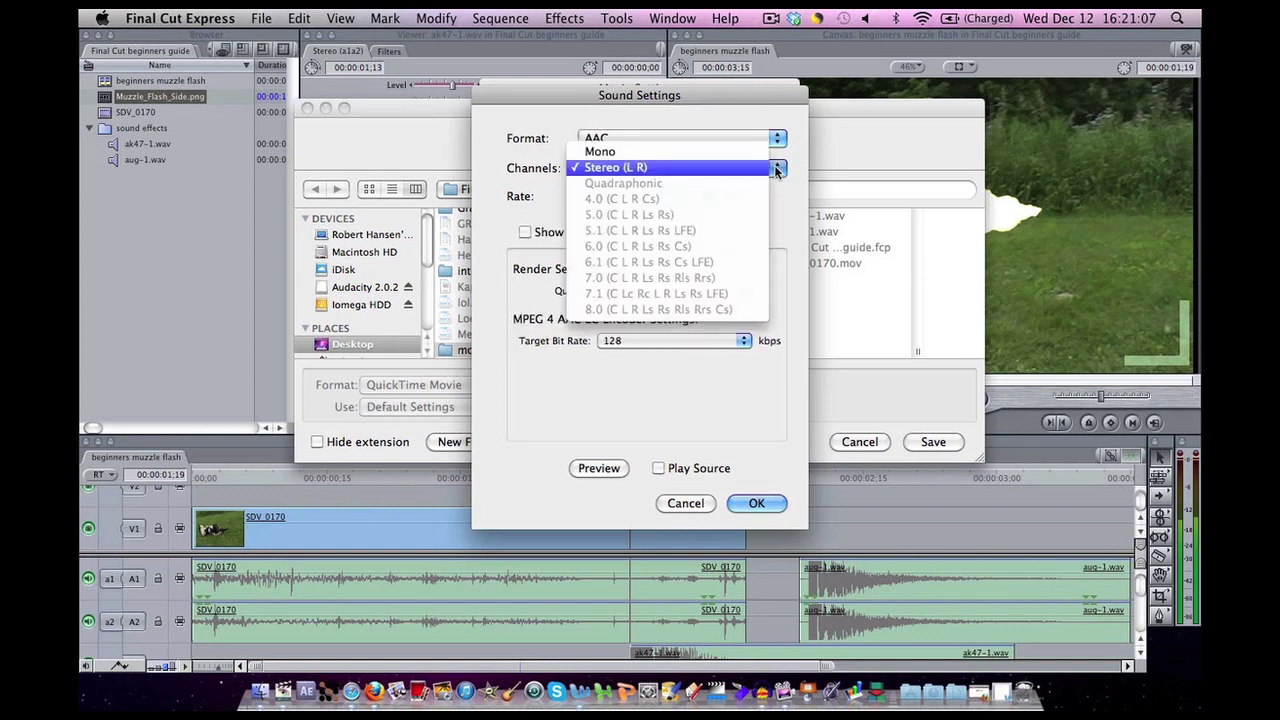
{"action": "left_click", "coordinate": [741, 170]}
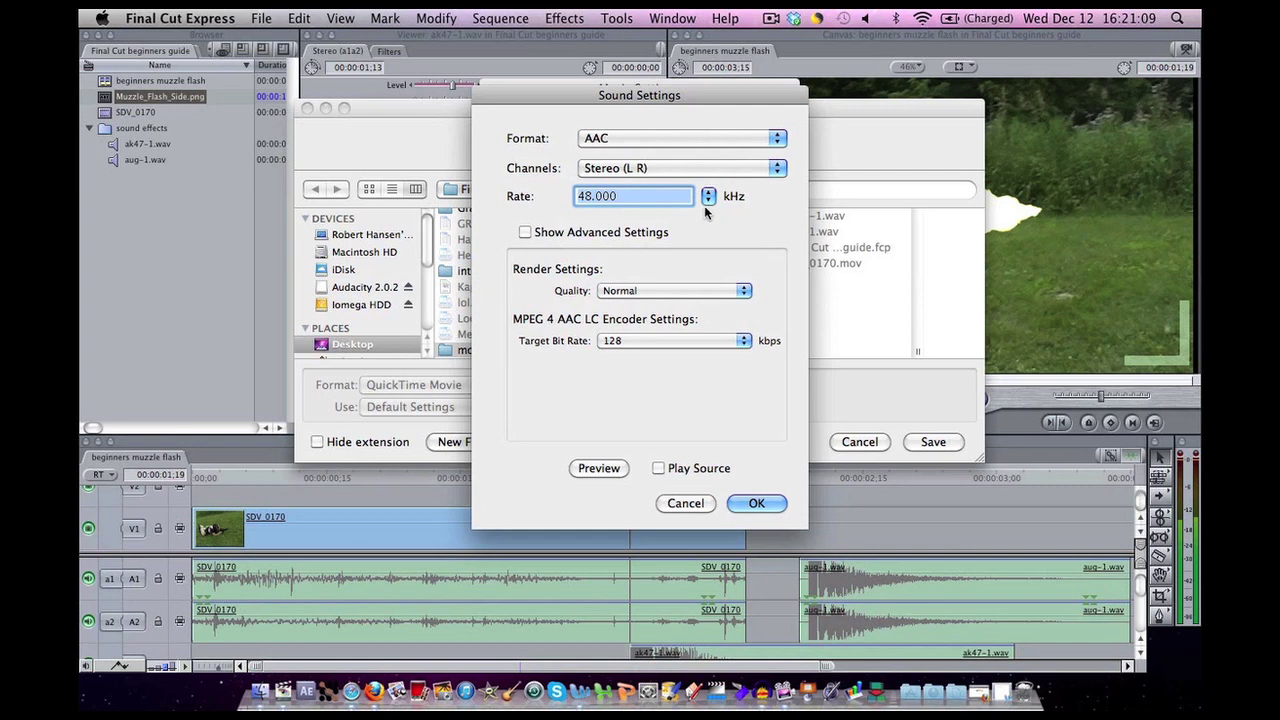
{"action": "left_click", "coordinate": [708, 196]}
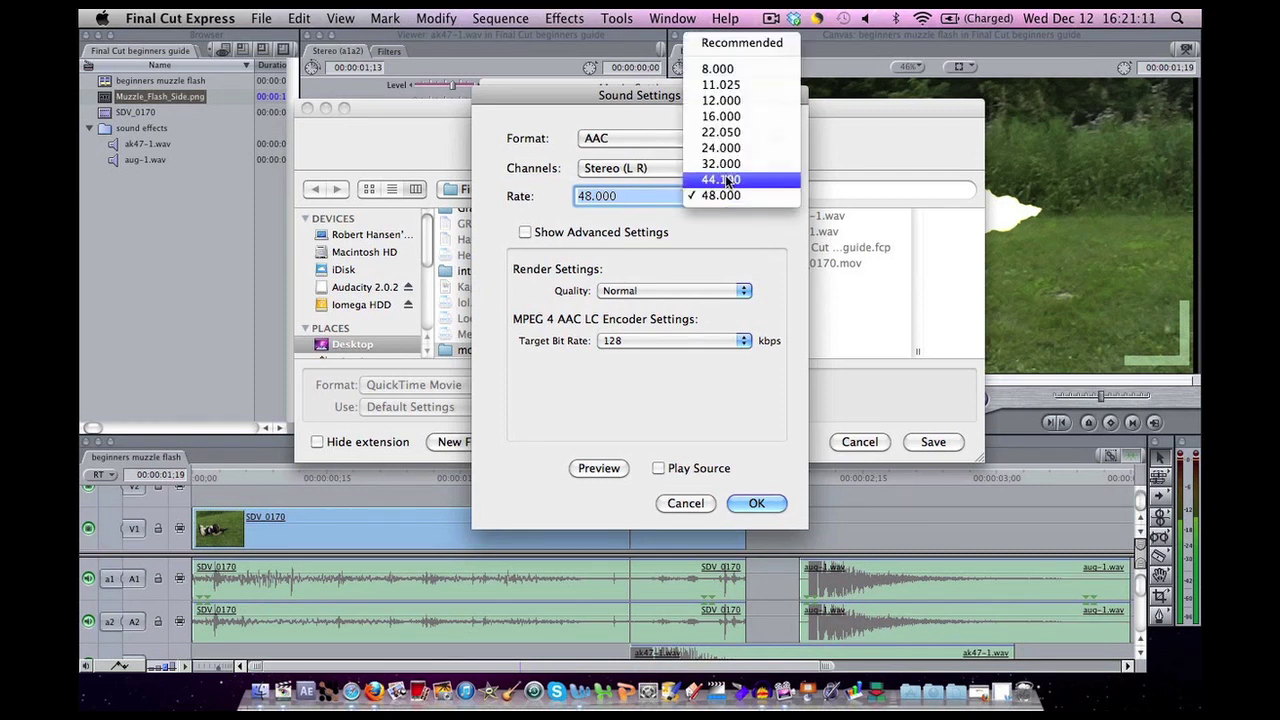
{"action": "left_click", "coordinate": [727, 180]}
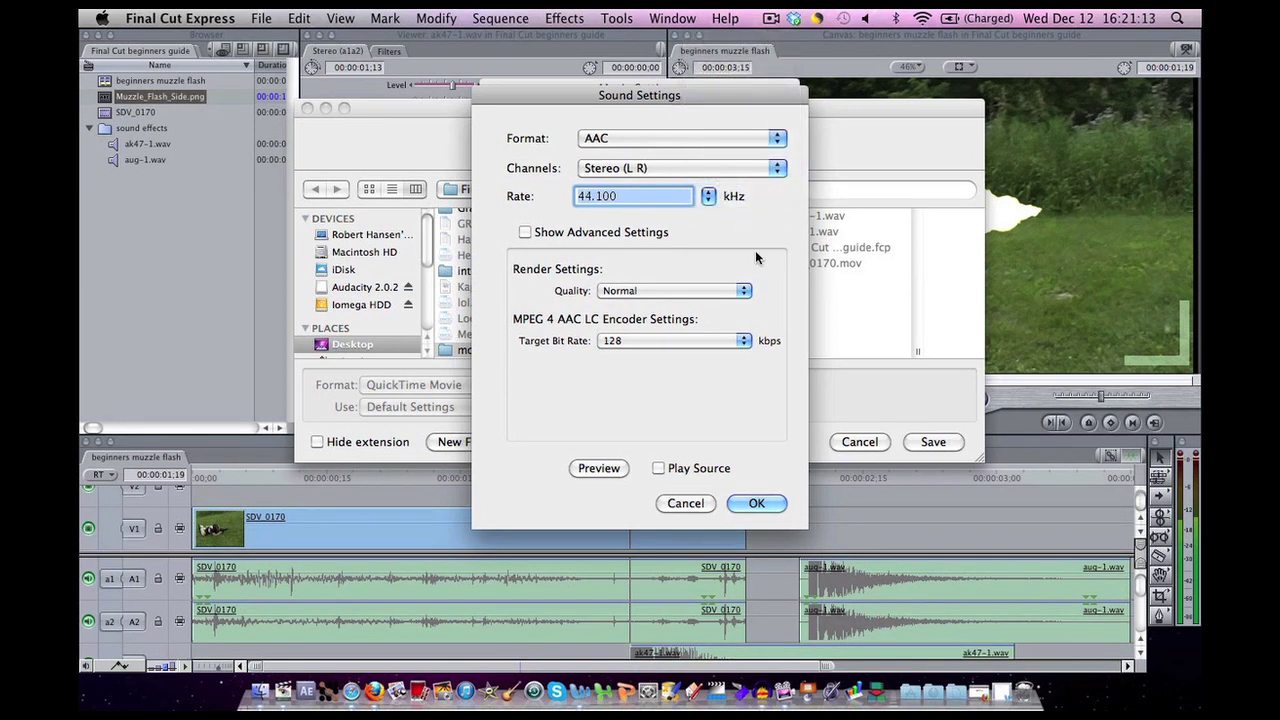
{"action": "left_click", "coordinate": [747, 290]}
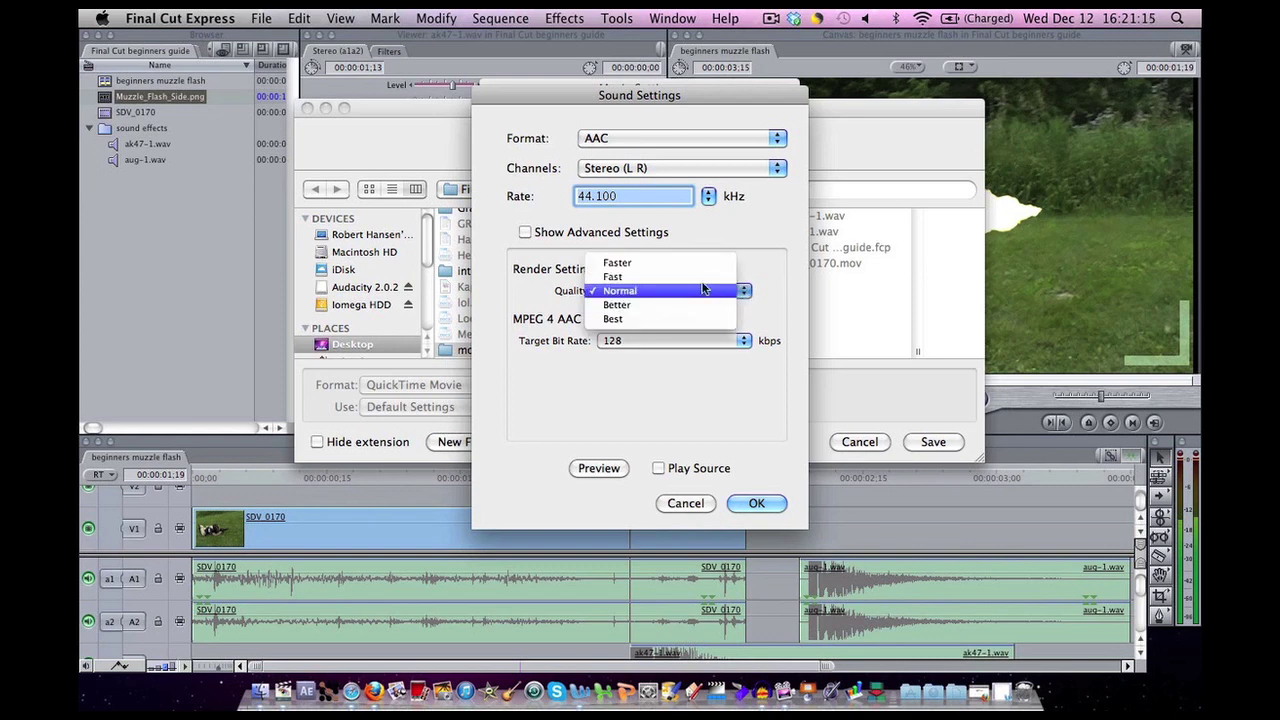
{"action": "left_click", "coordinate": [656, 319]}
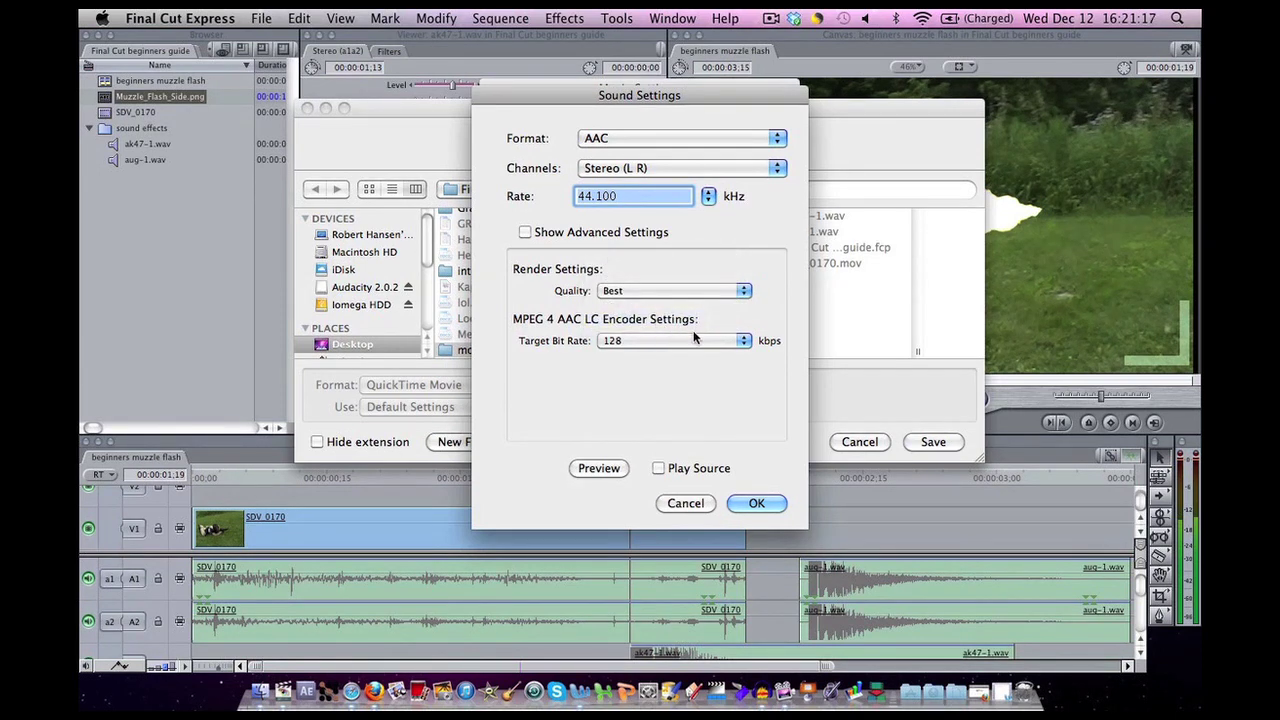
{"action": "left_click", "coordinate": [741, 341]}
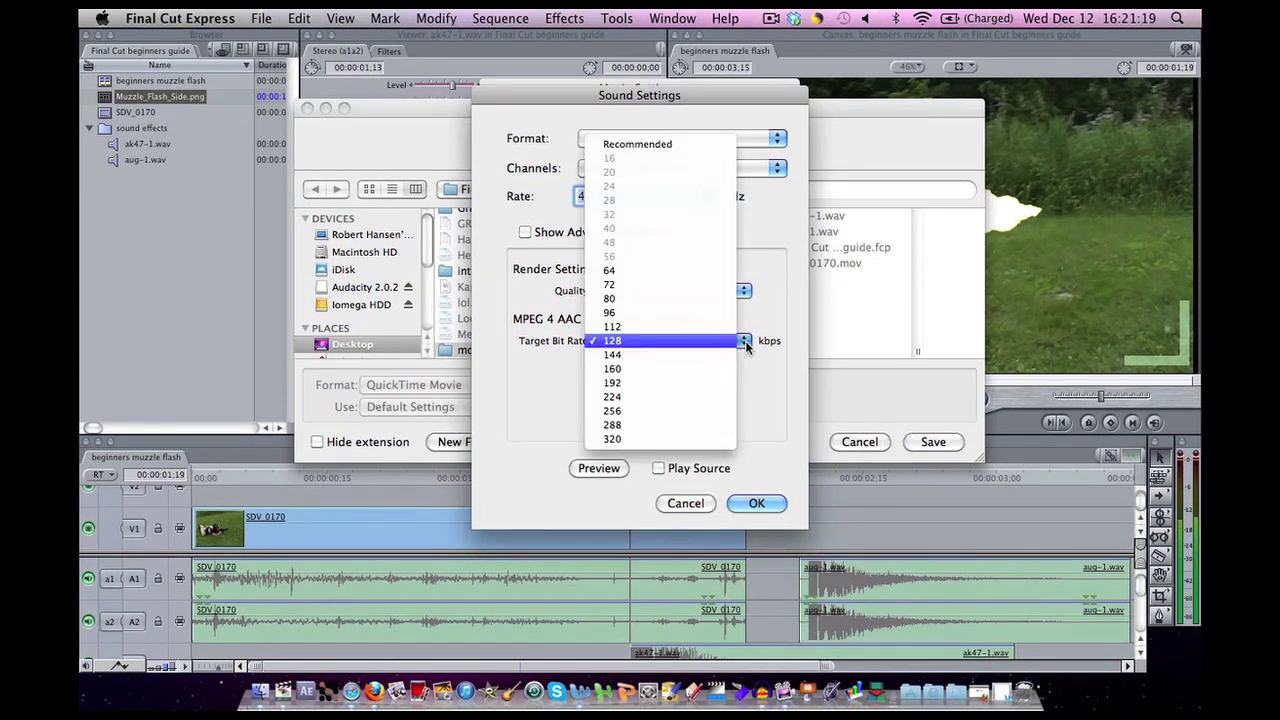
{"action": "left_click", "coordinate": [683, 382]}
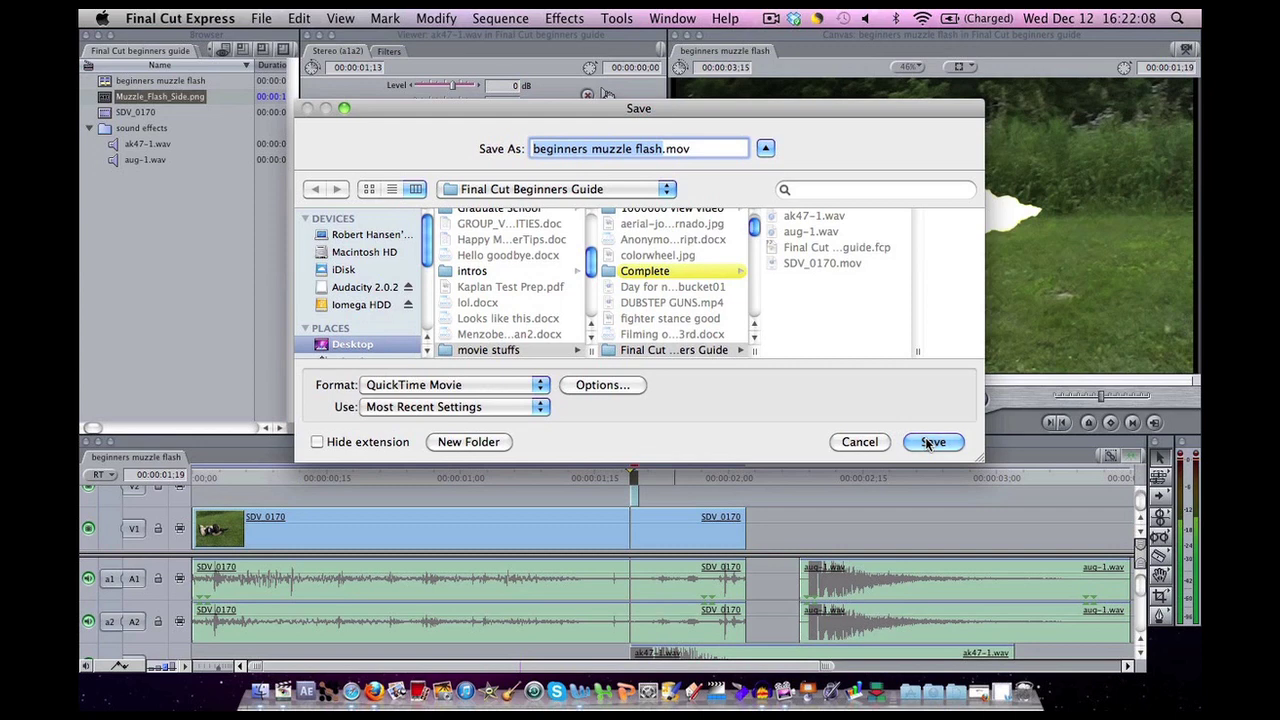
- Save beginners muzzle flash.mov to begin the QuickTime export
{"action": "left_click", "coordinate": [930, 442]}
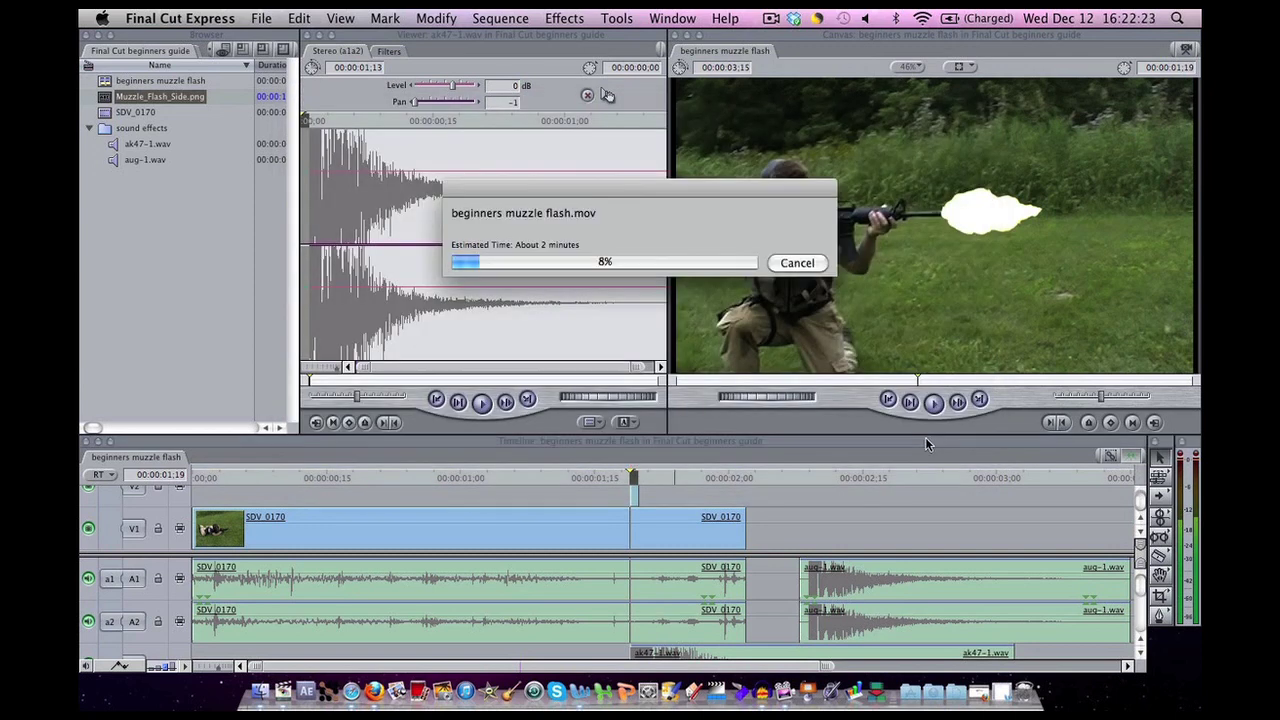